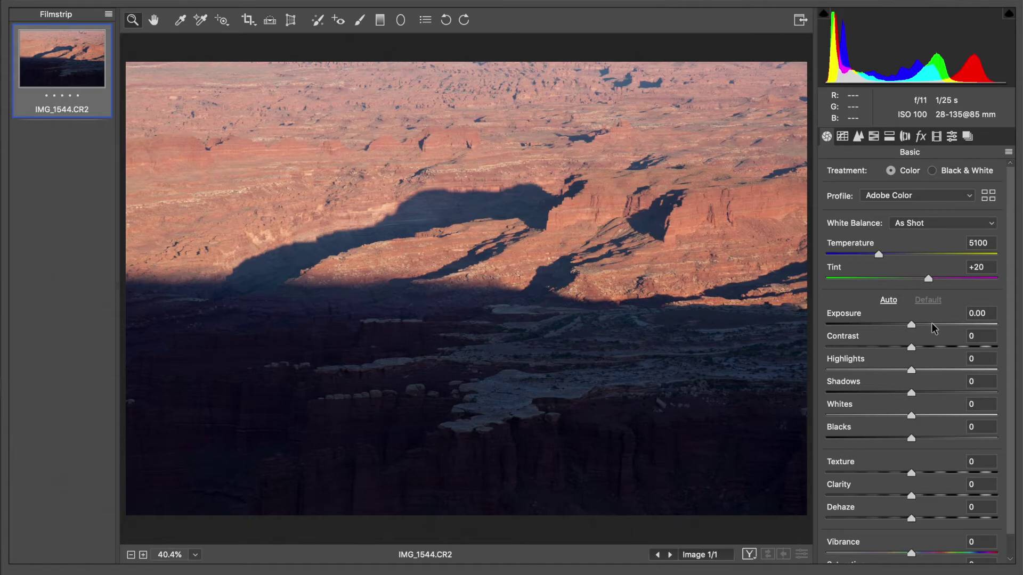
Step: Try a global exposure of +1.55 on the whole photo, and reset it to 0
drag(932, 324, 937, 324)
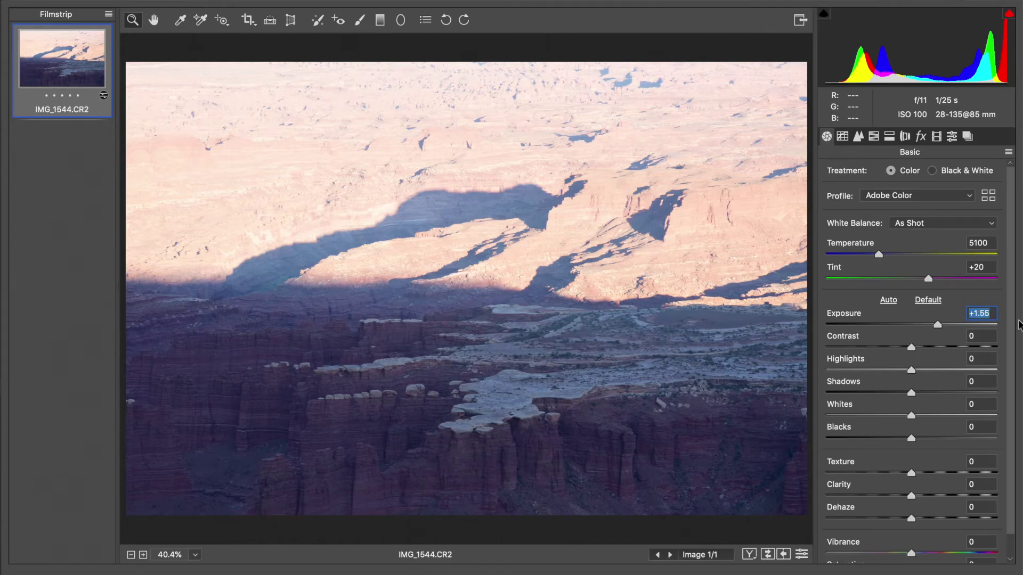
text(0)
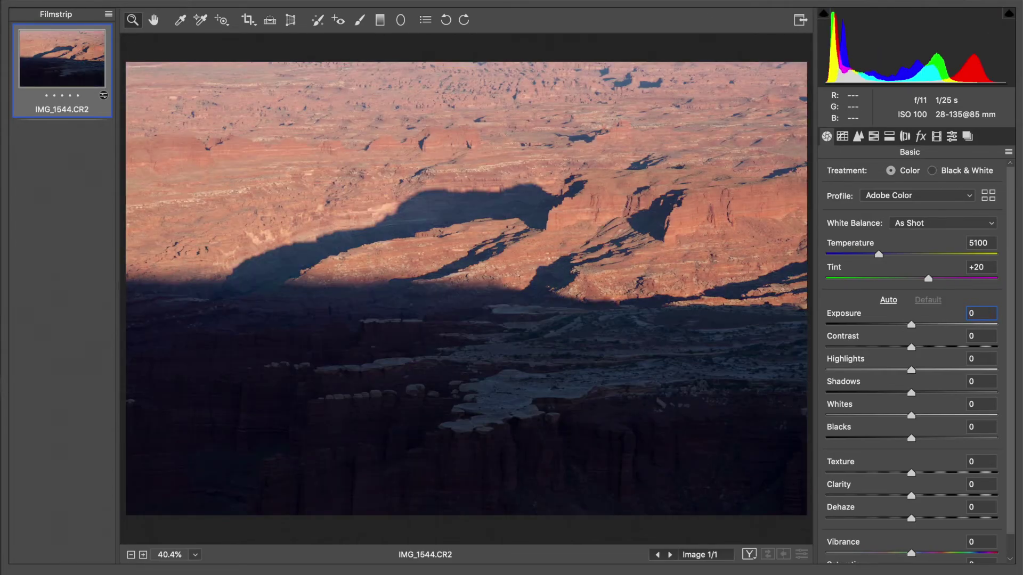
Step: Set up a new adjustment brush with Exposure +1.50 and Temperature, Texture, Clarity and Dehaze at 0
click(360, 22)
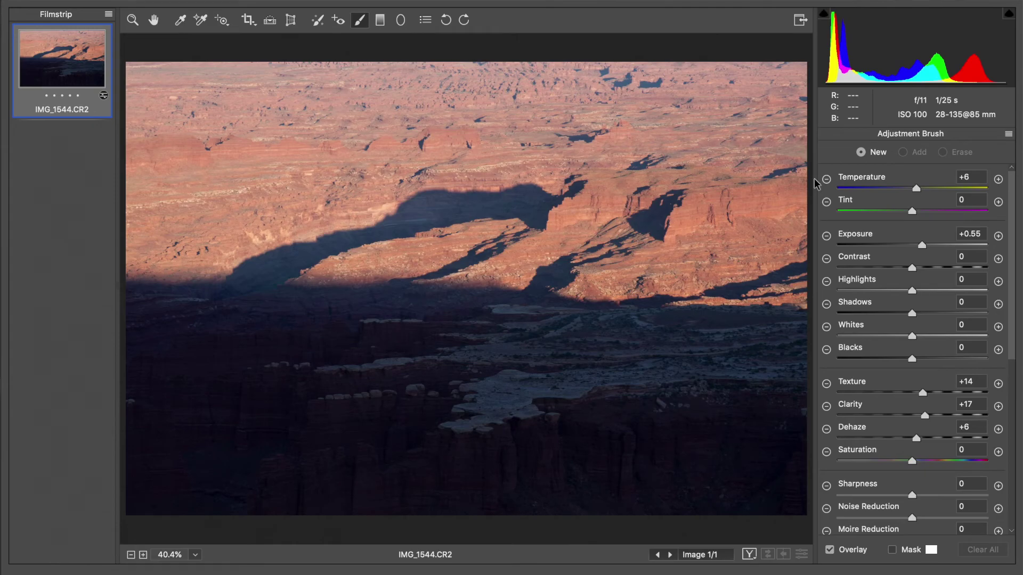
double_click(977, 177)
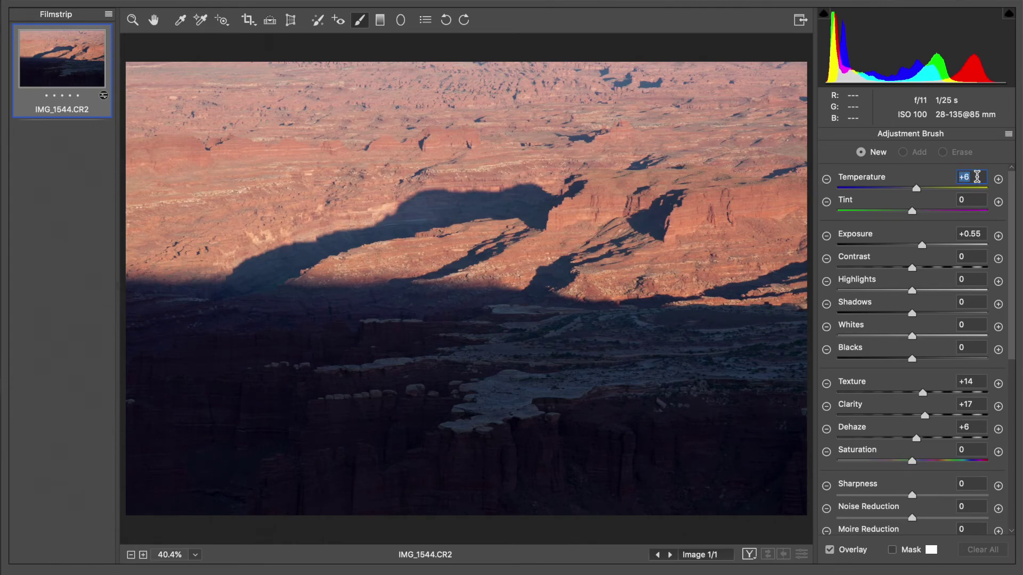
text(0)
click(937, 245)
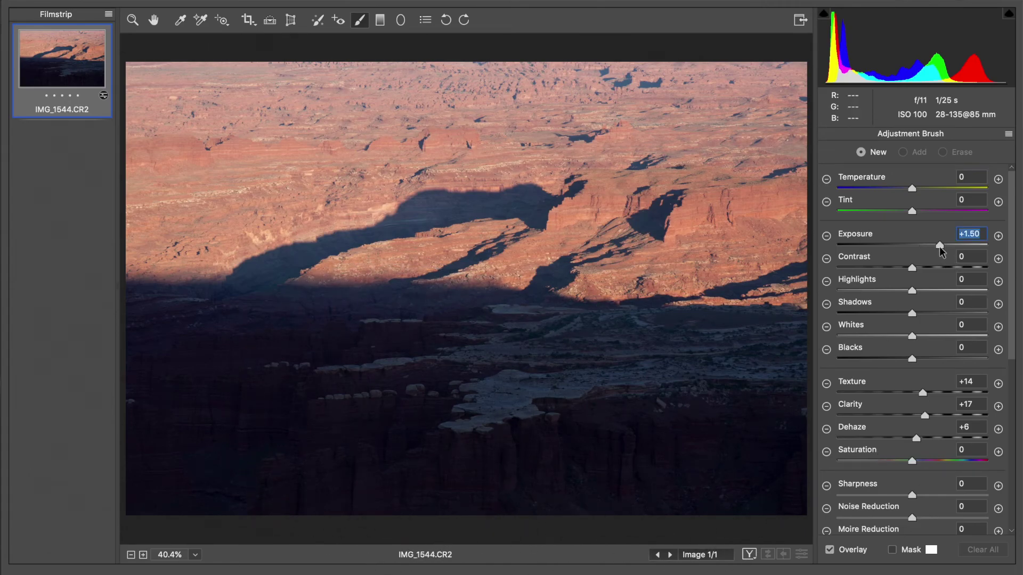
click(972, 379)
text(0)
click(969, 402)
text(0)
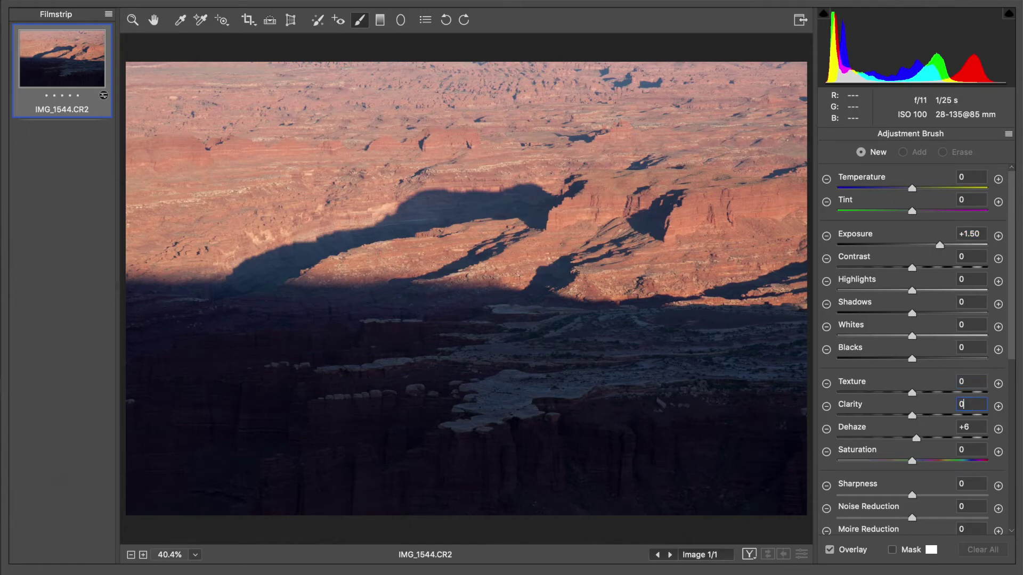
click(968, 424)
text(0)
Step: Paint the brush adjustment over the shadowed canyon in the photo's lower half, and set its exposure to +1.55
scroll(926, 358, down, 6)
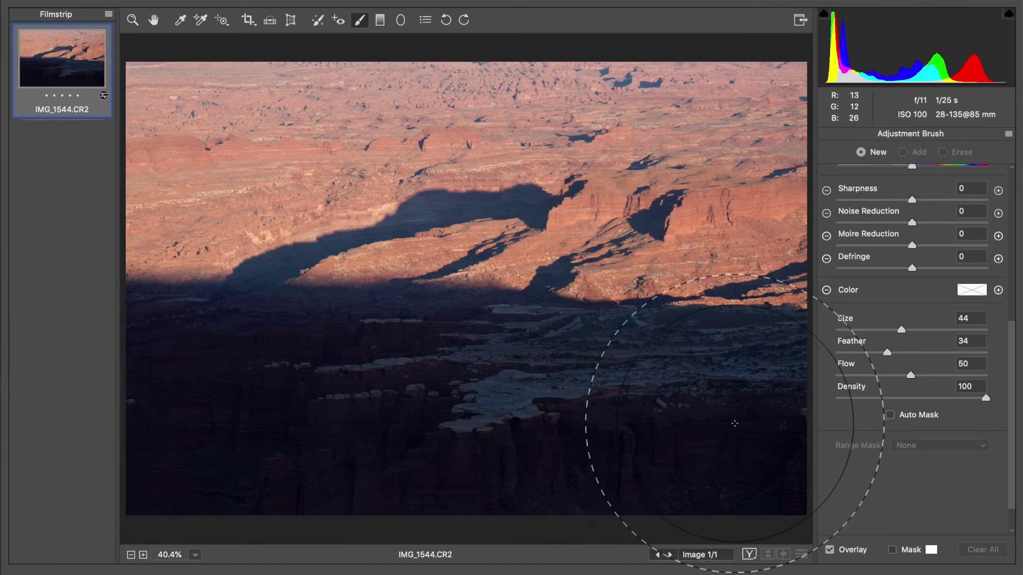
mouse_move(735, 423)
mouse_down()
mouse_move(566, 452)
mouse_move(176, 428)
mouse_up()
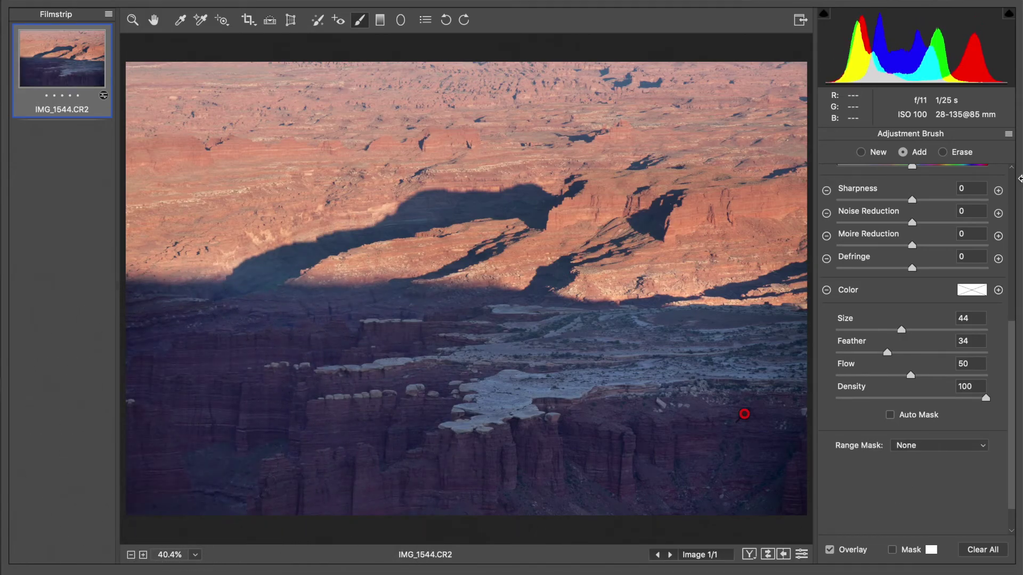
scroll(865, 266, up, 5)
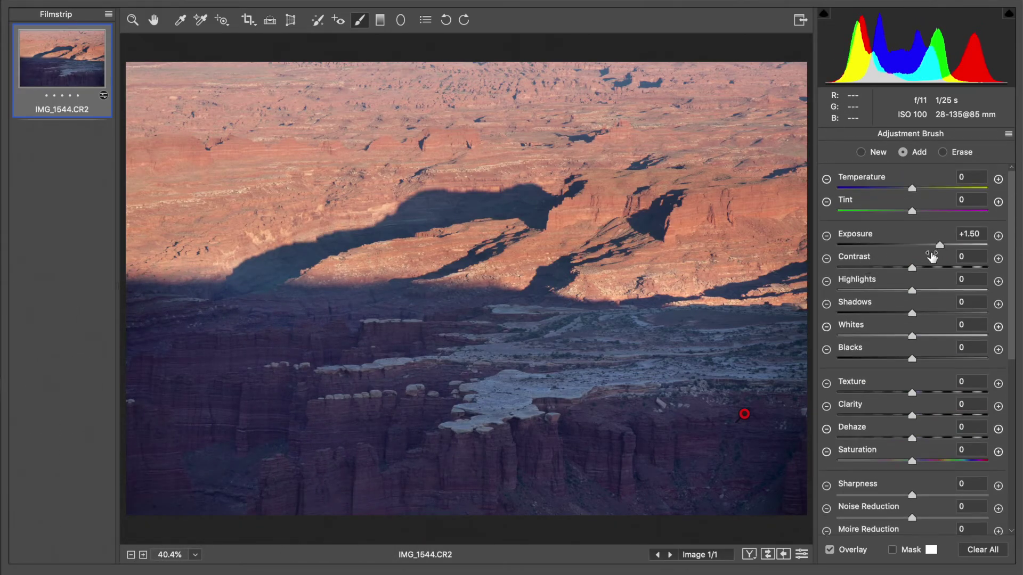
mouse_move(947, 245)
mouse_down()
mouse_move(960, 245)
mouse_move(938, 248)
mouse_up()
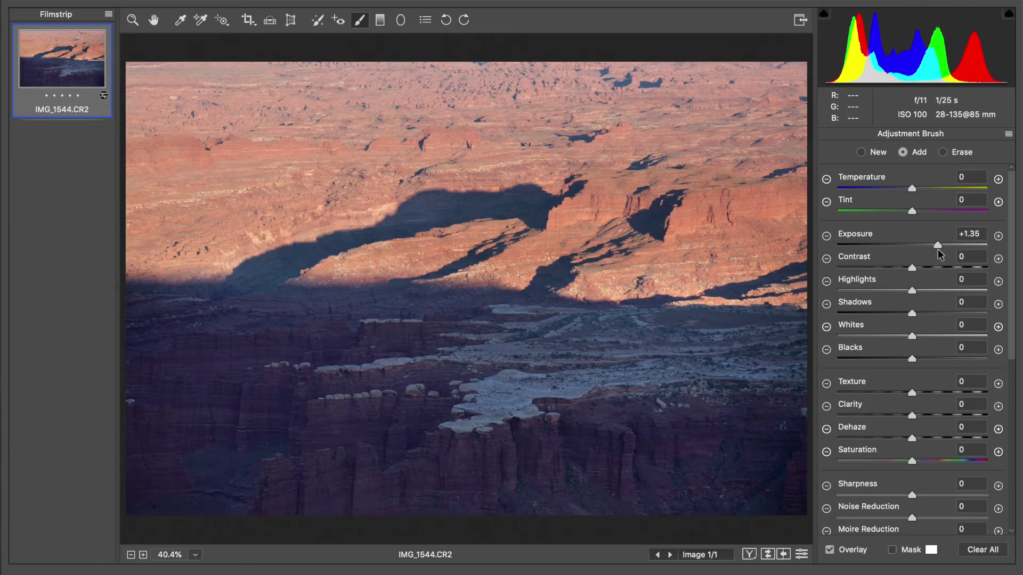
click(940, 249)
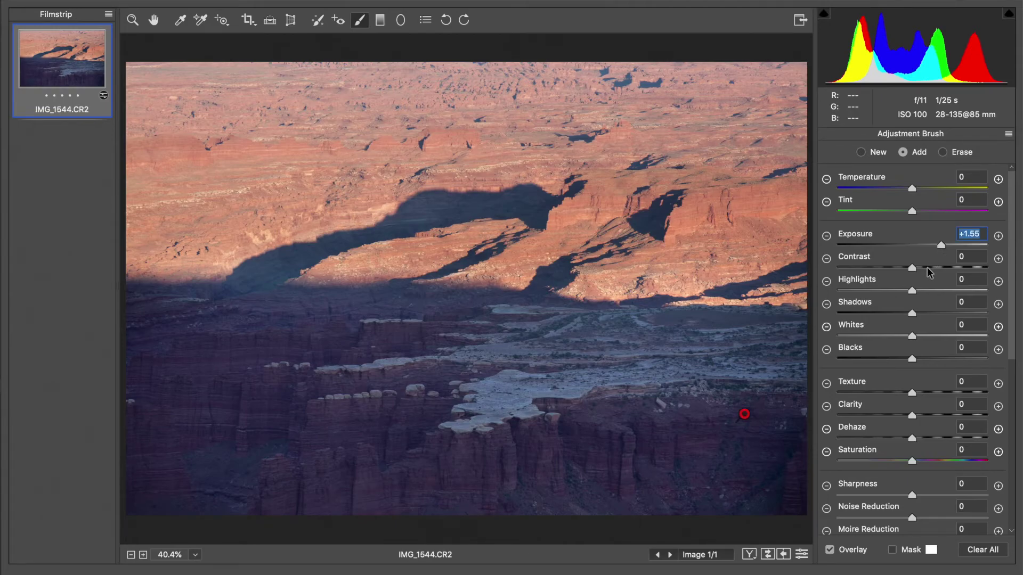
Step: Set the shadow area's brush adjustment to Contrast +13, Texture +27 and Clarity +24
click(921, 267)
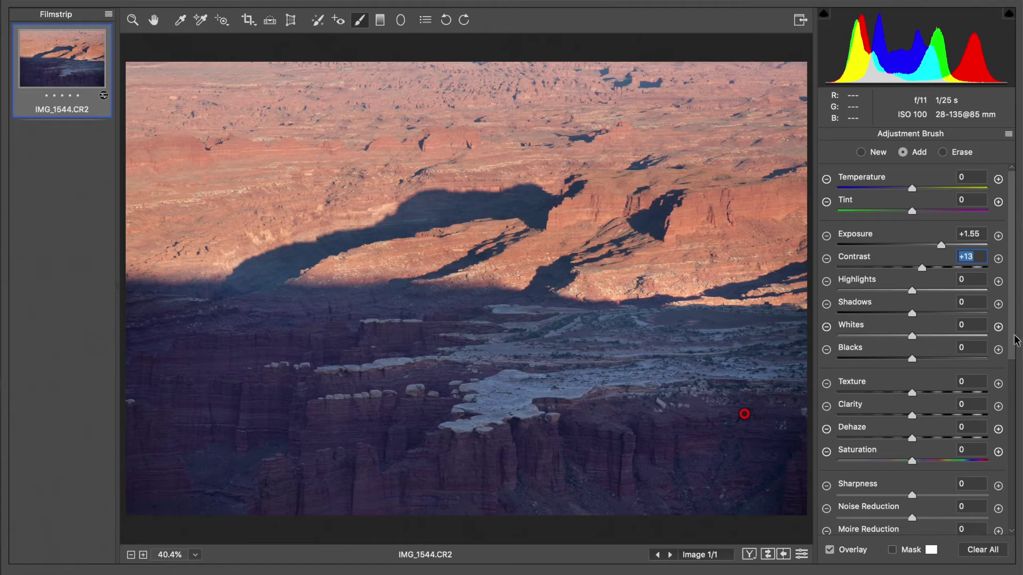
scroll(1016, 341, down, 3)
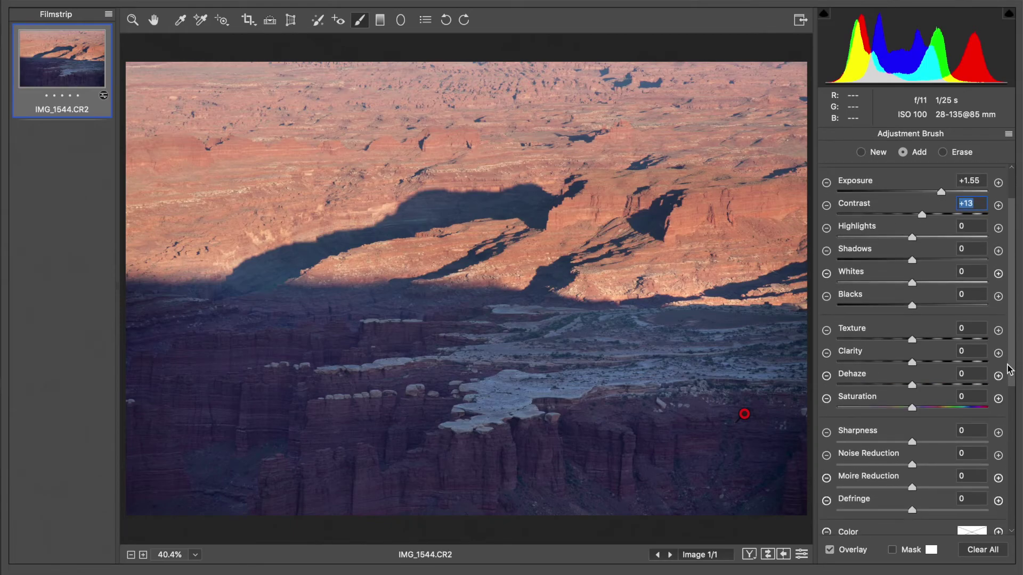
click(920, 351)
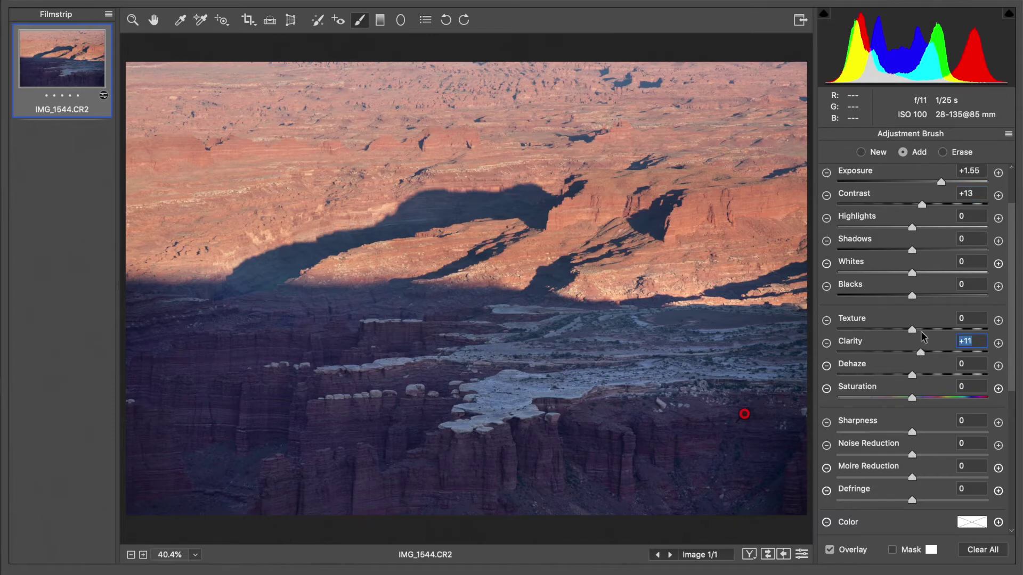
click(921, 329)
drag(925, 330, 989, 331)
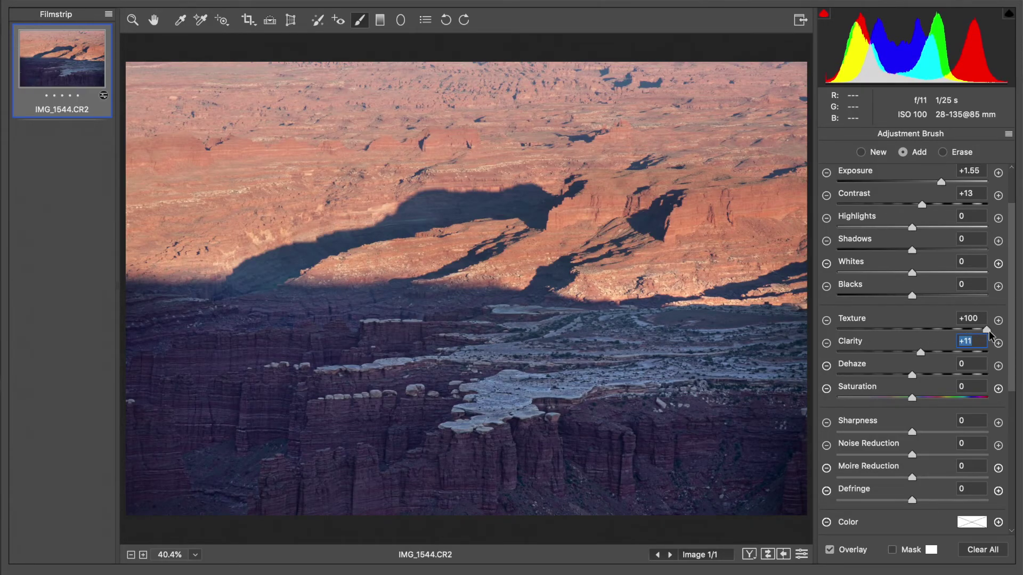
drag(986, 331, 930, 351)
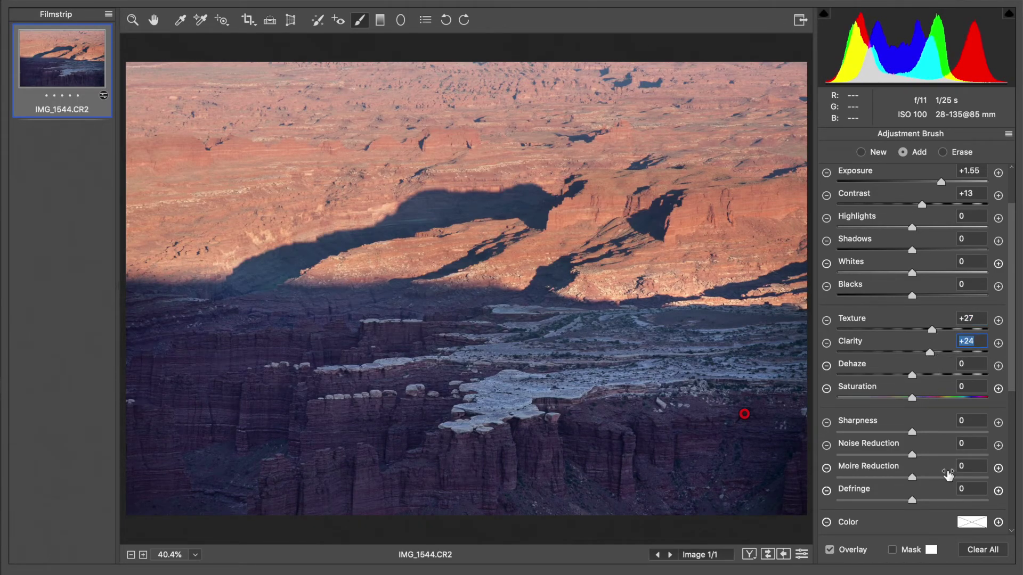
Step: Shift the shadow area's color balance with Temperature +3 and Tint -5
scroll(948, 475, up, 1)
scroll(948, 475, down, 3)
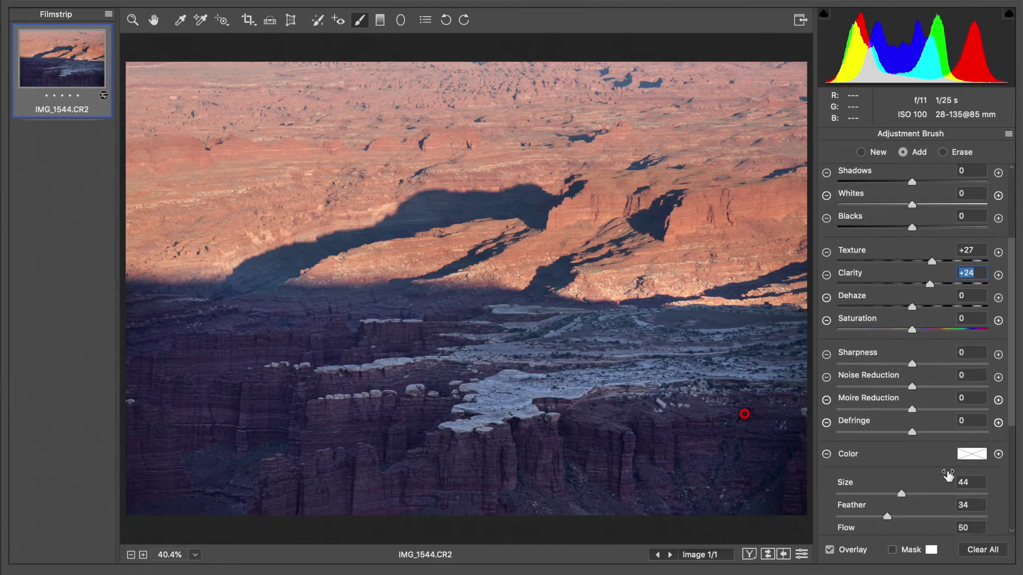
scroll(933, 365, up, 5)
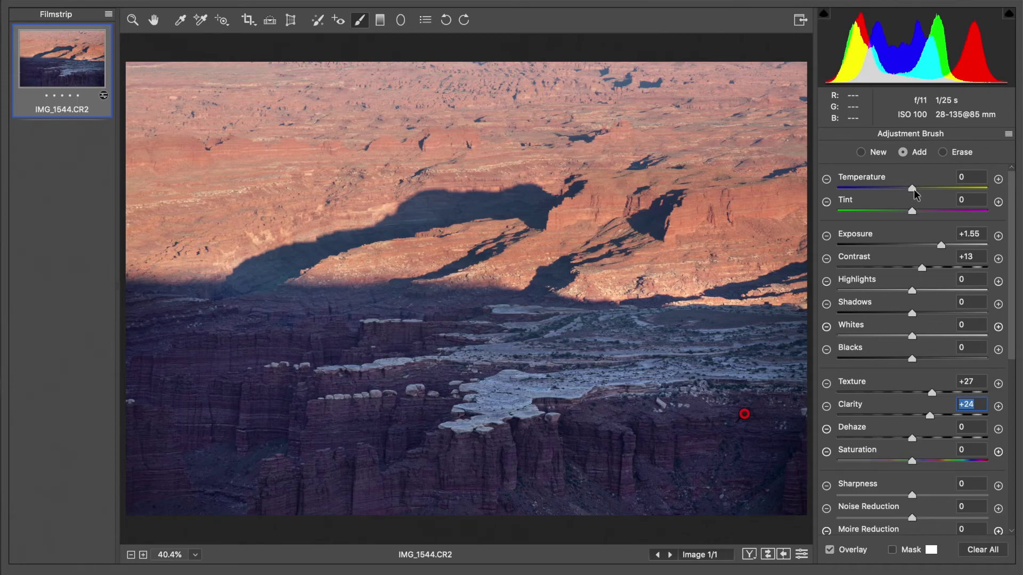
drag(913, 190, 915, 192)
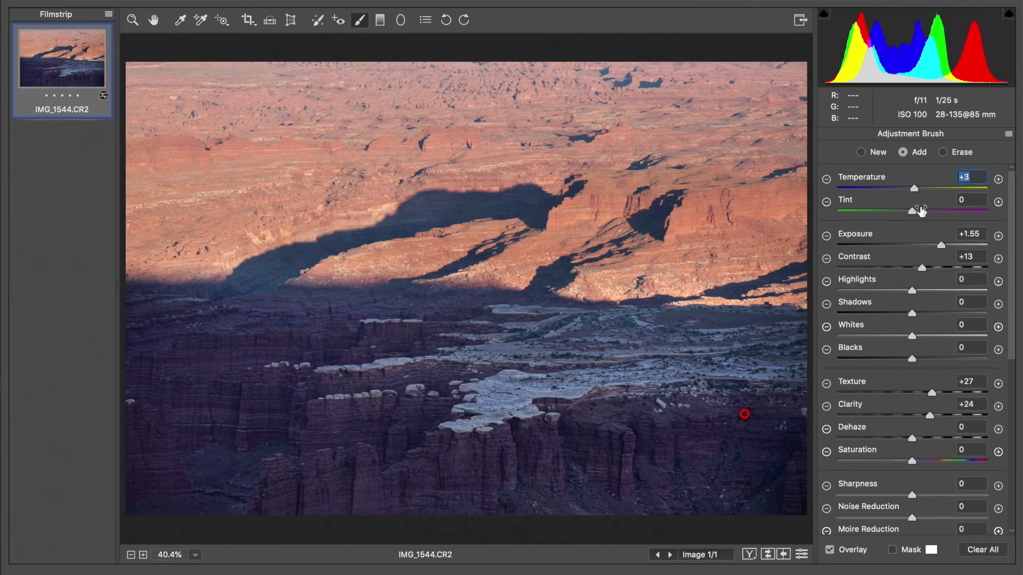
mouse_move(918, 213)
mouse_down()
mouse_move(952, 212)
mouse_move(858, 214)
mouse_move(910, 222)
mouse_up()
key(Tab)
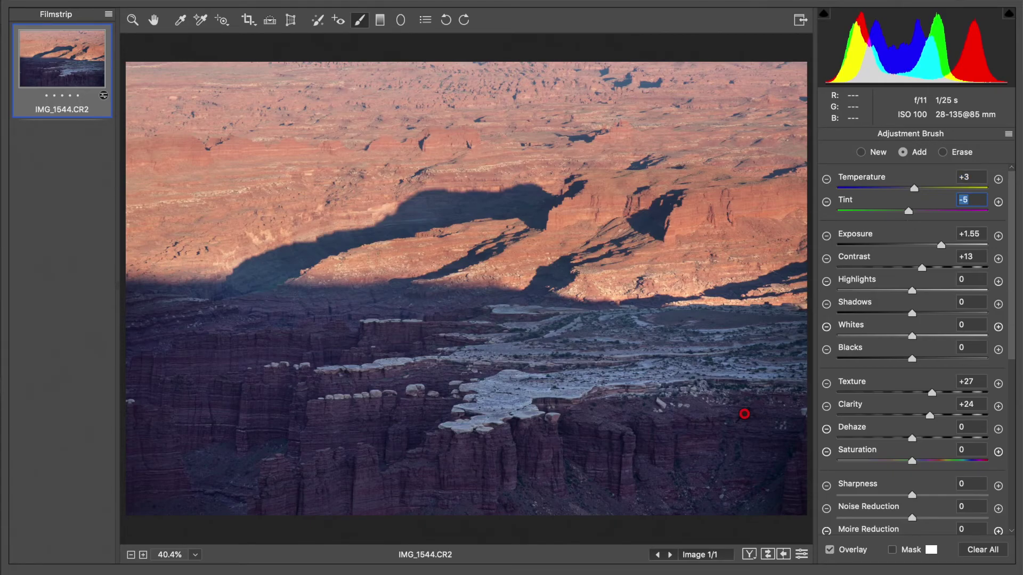
Step: Paint a separate new brush adjustment over the sunlit upper half, and reset its Temperature, Tint, Exposure, Texture and Clarity to 0
click(871, 152)
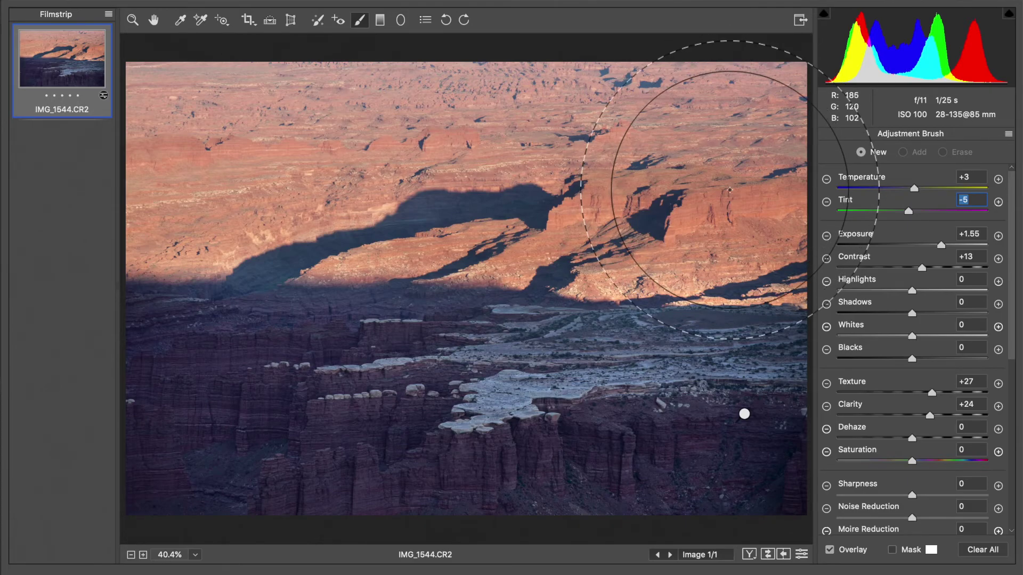
mouse_move(729, 179)
mouse_down()
mouse_move(483, 168)
mouse_move(413, 149)
mouse_move(306, 140)
mouse_move(117, 156)
mouse_up()
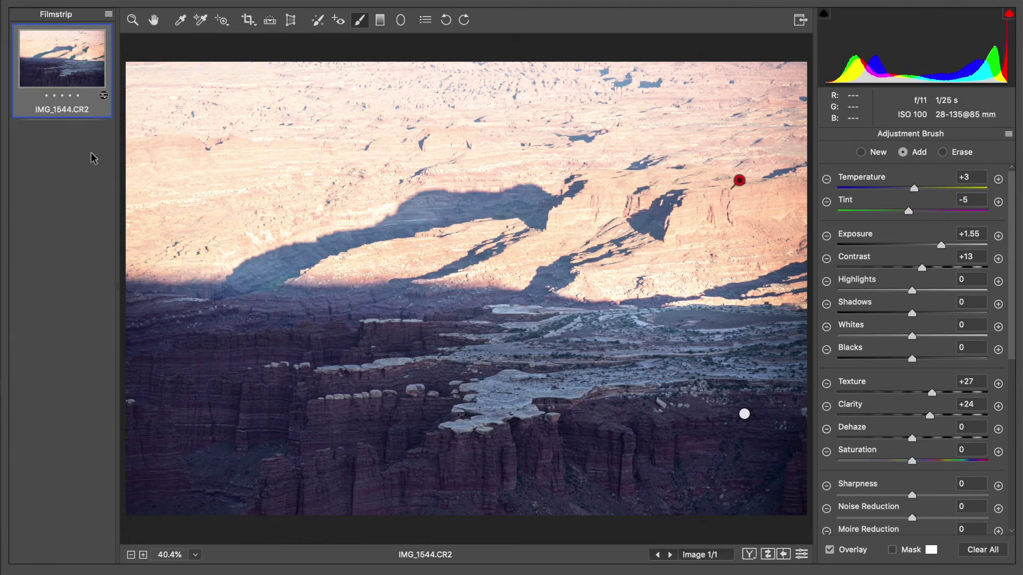
click(974, 177)
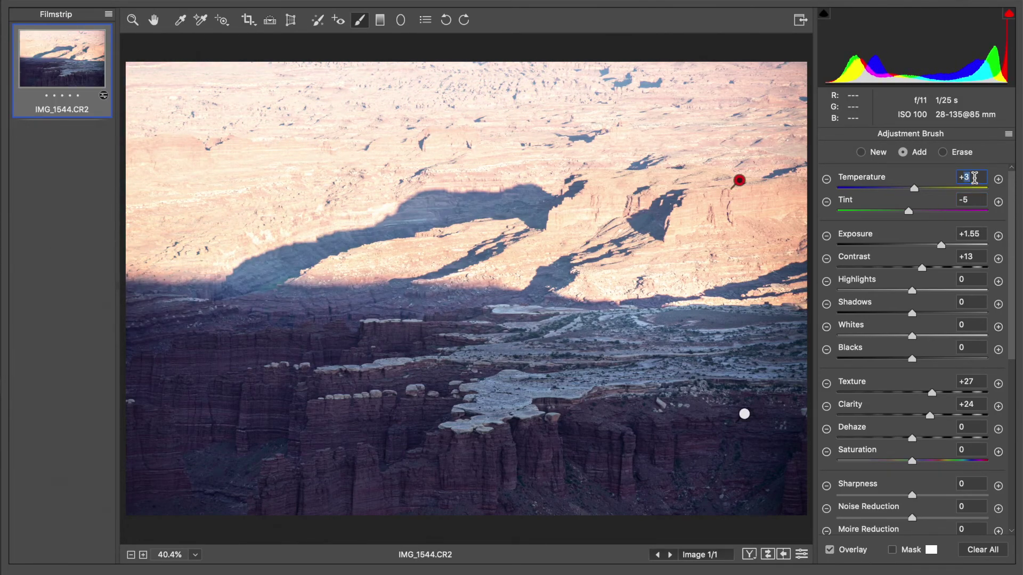
text(0)
click(976, 197)
text(0)
click(968, 234)
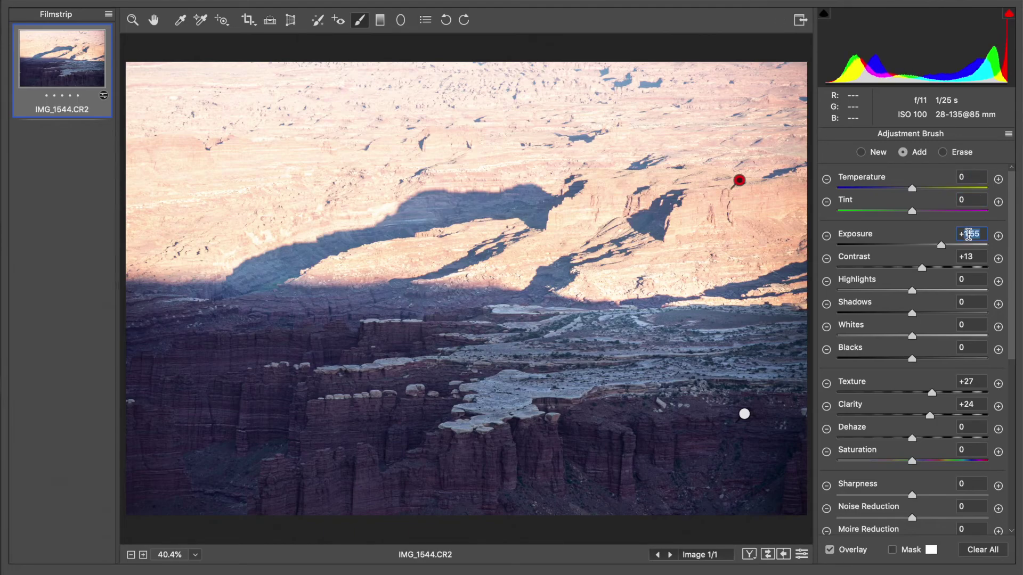
text(0)
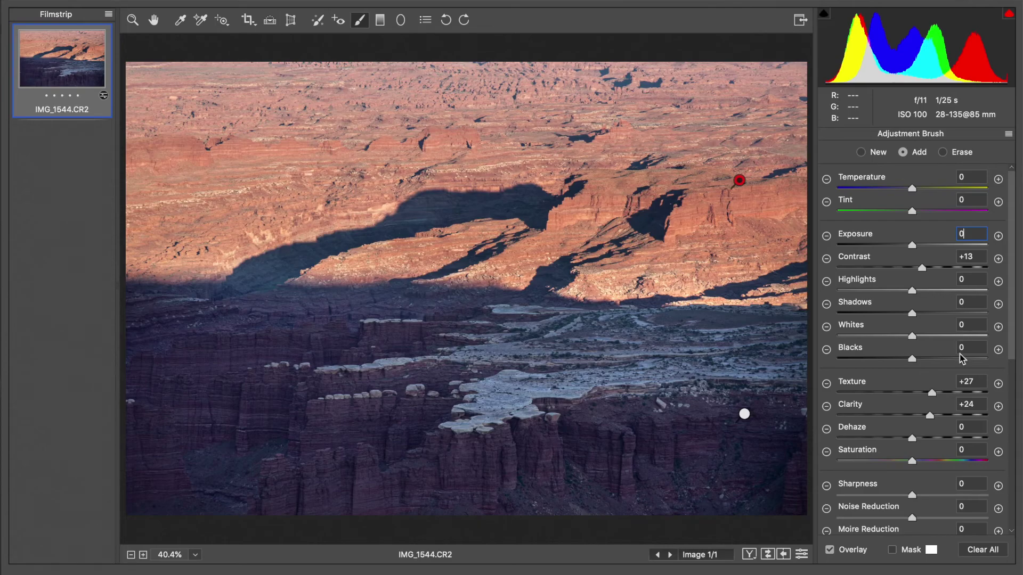
click(966, 384)
text(0)
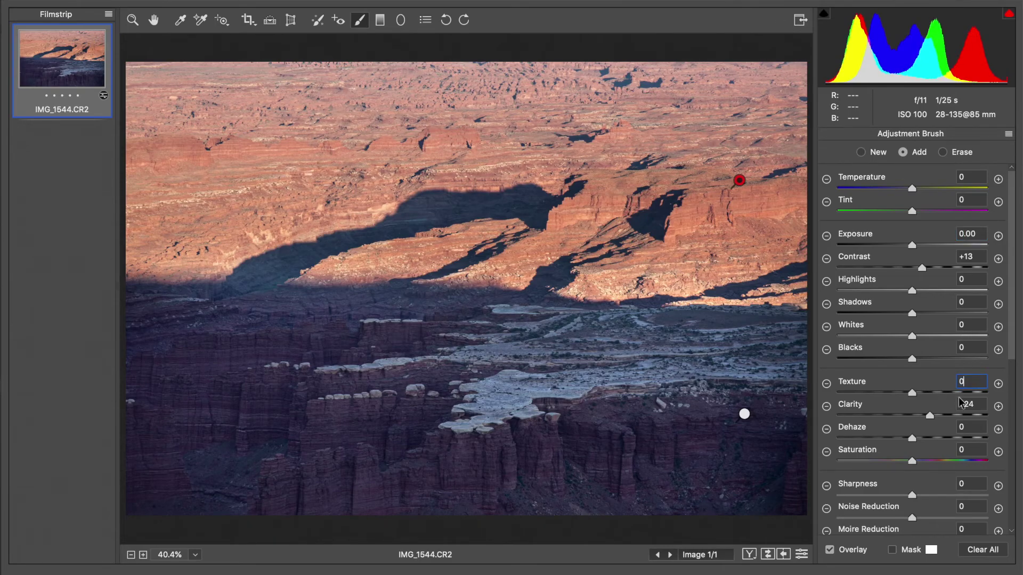
click(972, 406)
text(0)
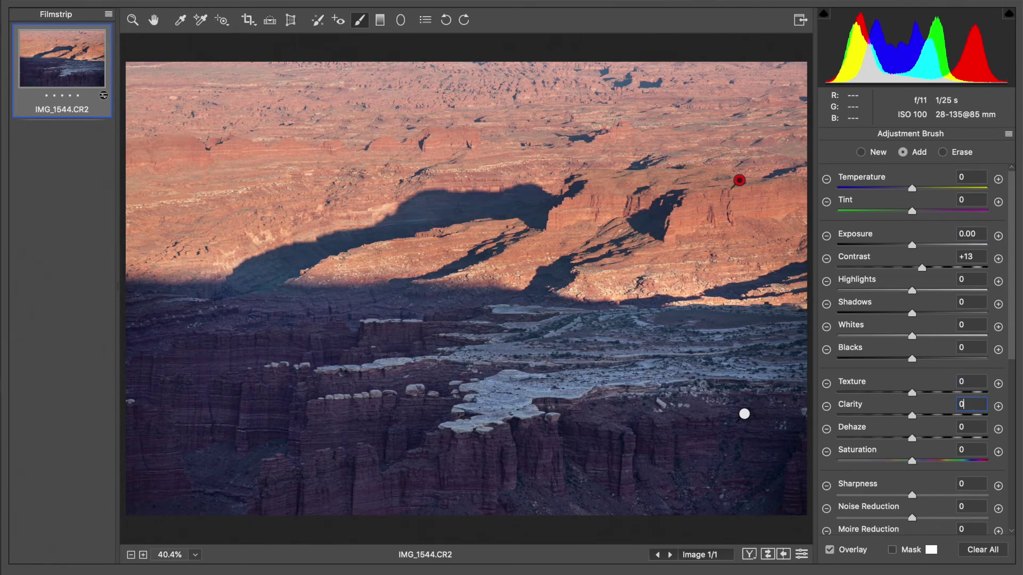
Step: Set the sunlit area's brush adjustment to Contrast +21, Dehaze +12 and Clarity +9
click(928, 267)
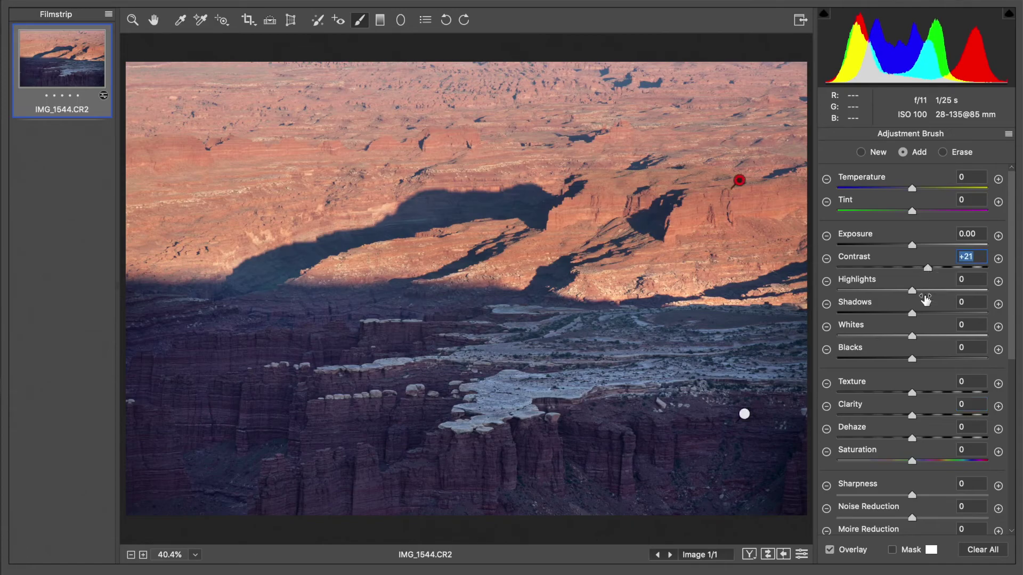
click(921, 438)
mouse_move(922, 439)
mouse_down()
mouse_move(953, 440)
mouse_move(924, 447)
mouse_move(918, 413)
mouse_up()
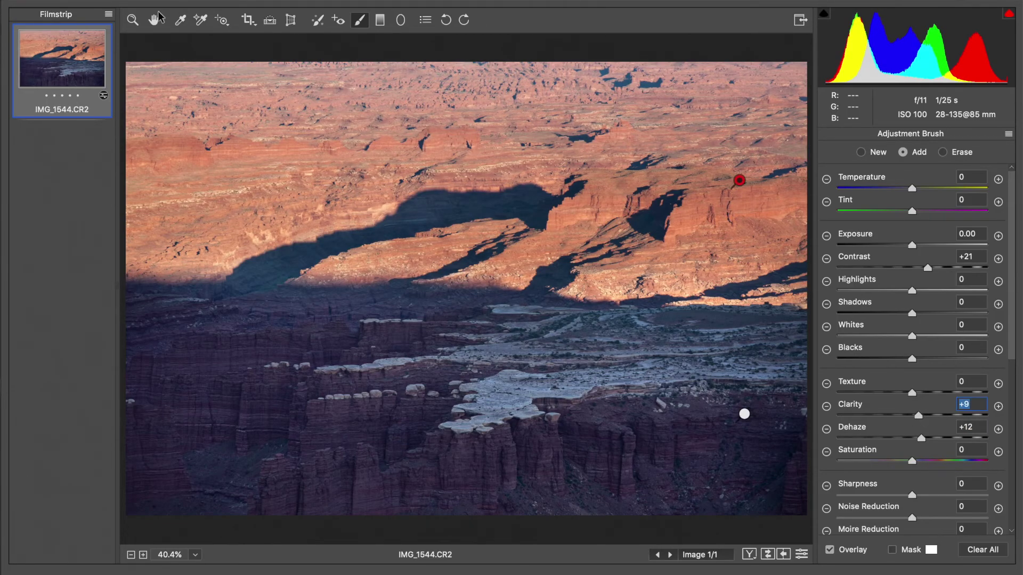
Step: Crop a narrow strip off the photo's left edge, keeping the full height, and apply the crop
click(248, 20)
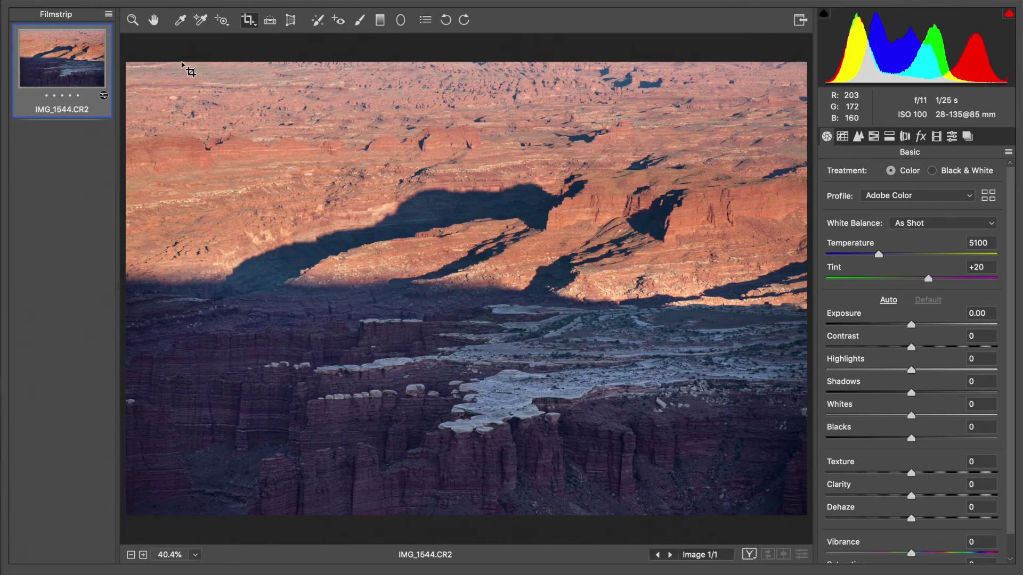
drag(181, 63, 839, 543)
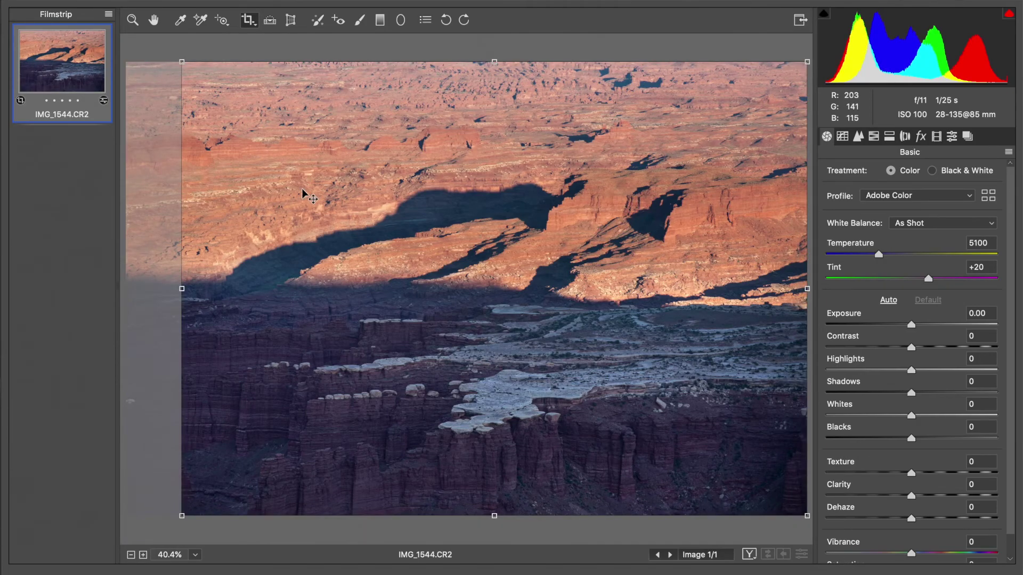
mouse_move(182, 288)
mouse_down()
mouse_move(164, 286)
mouse_move(176, 287)
mouse_up()
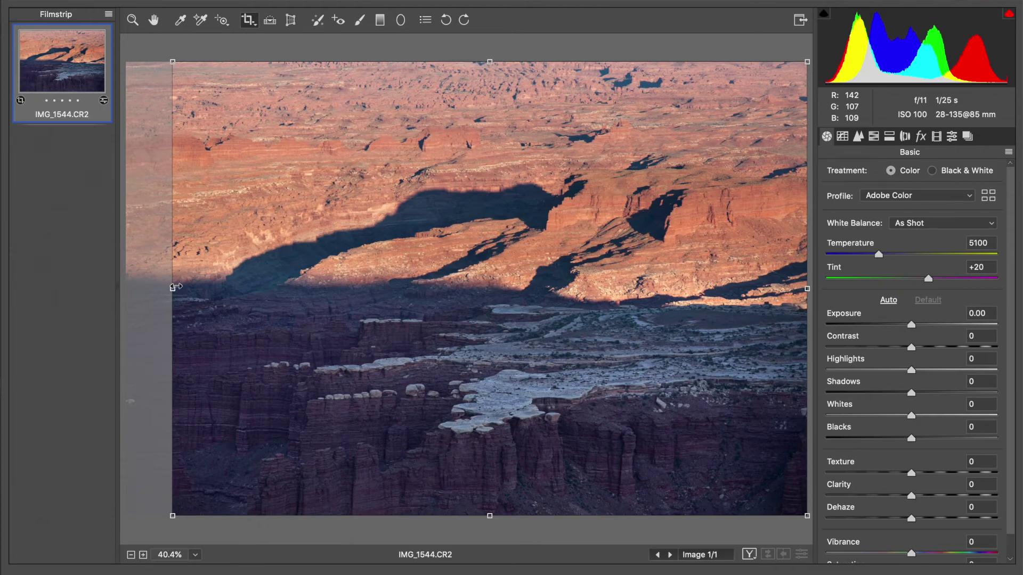
click(153, 20)
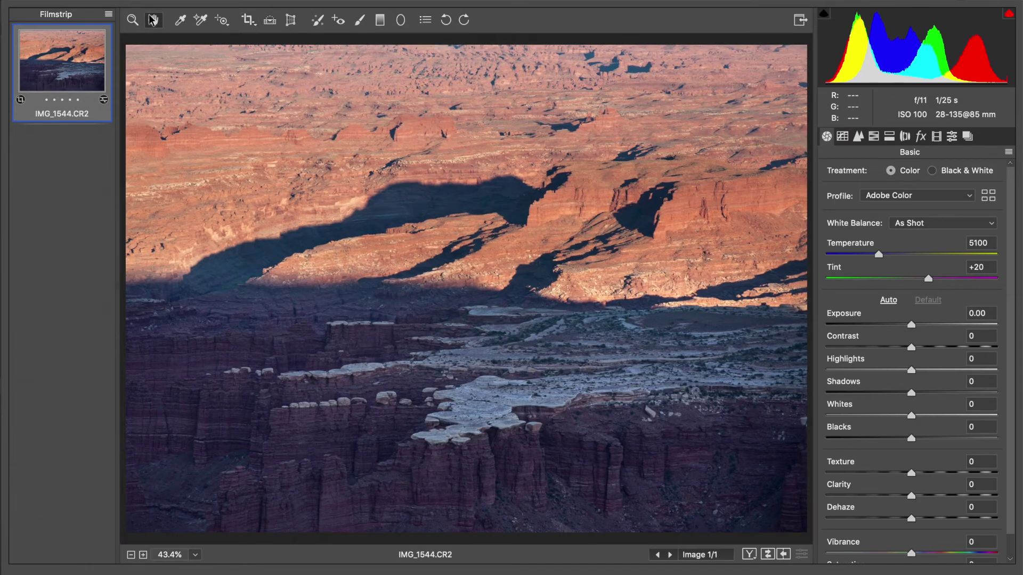
Step: Convert the photo's treatment from colour to Black & White
click(131, 555)
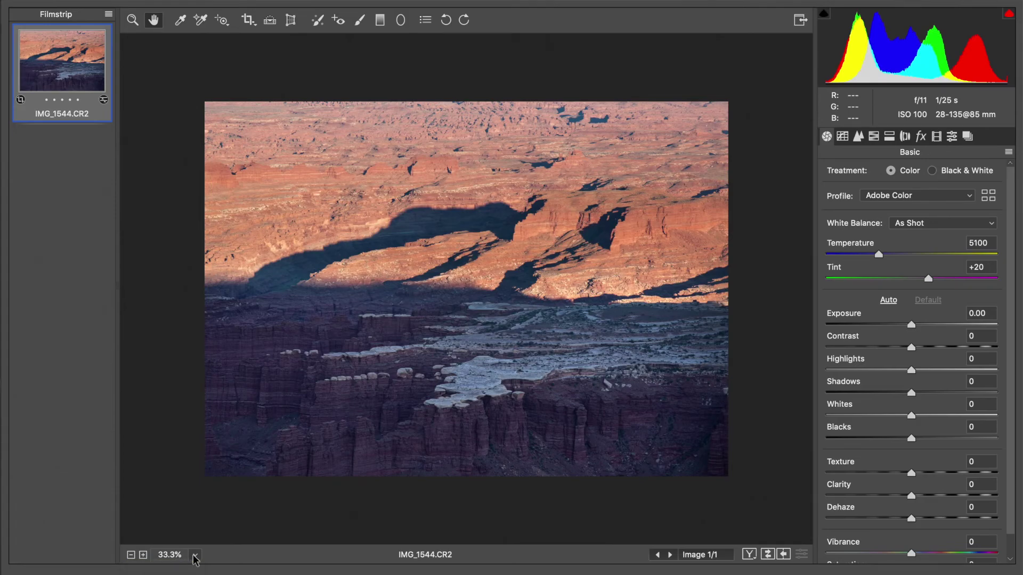
click(195, 556)
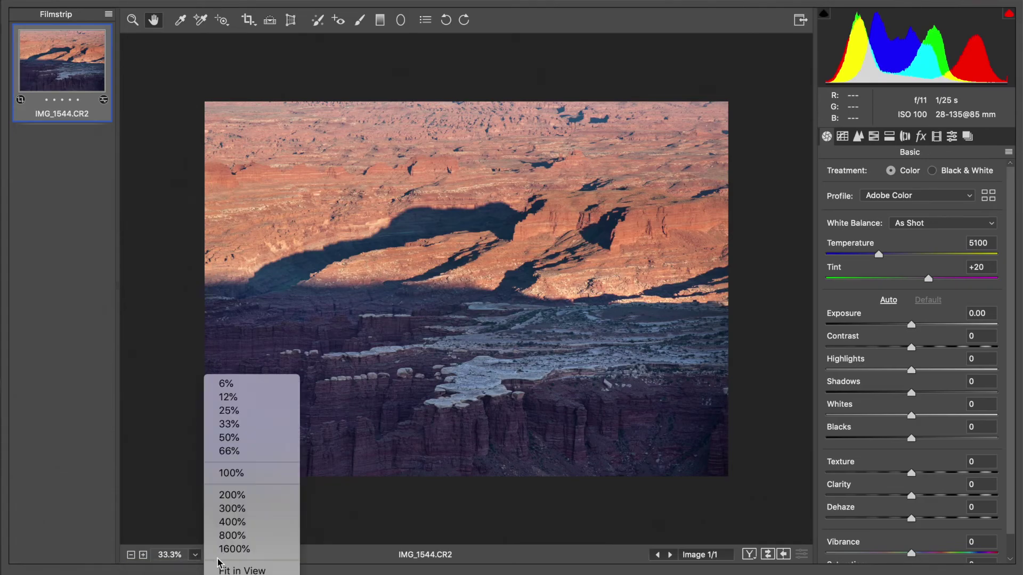
click(231, 568)
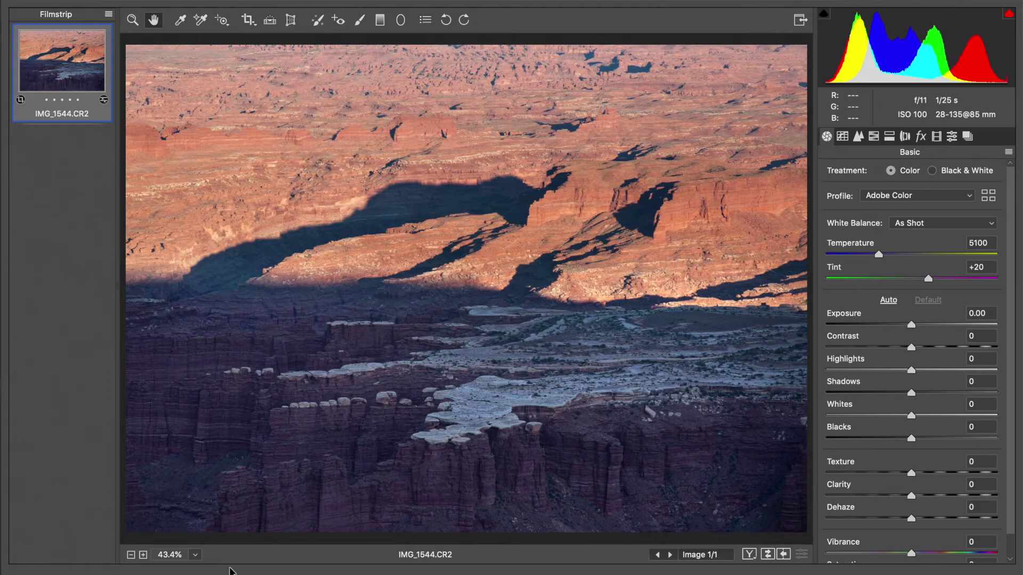
key(z)
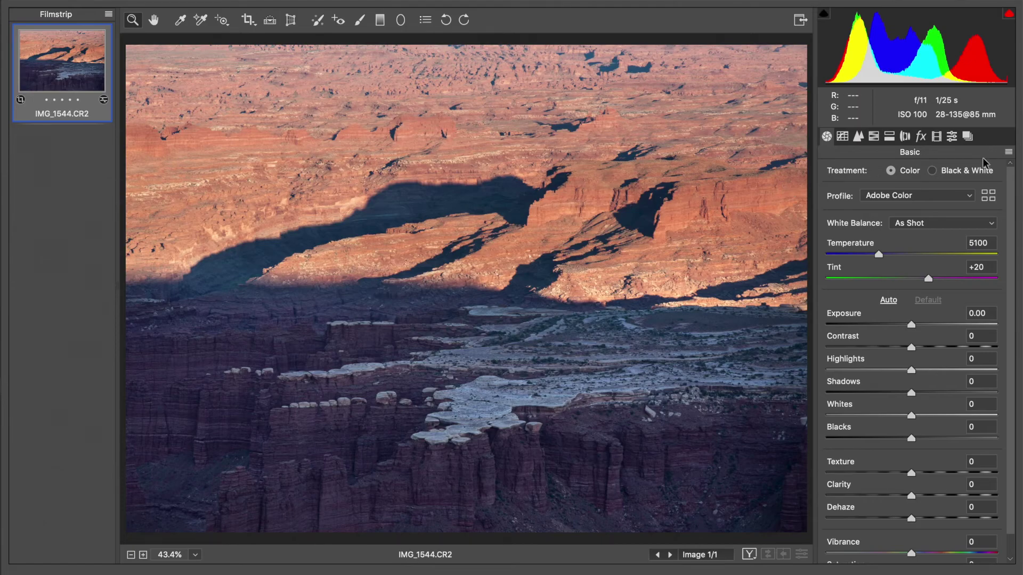
click(973, 169)
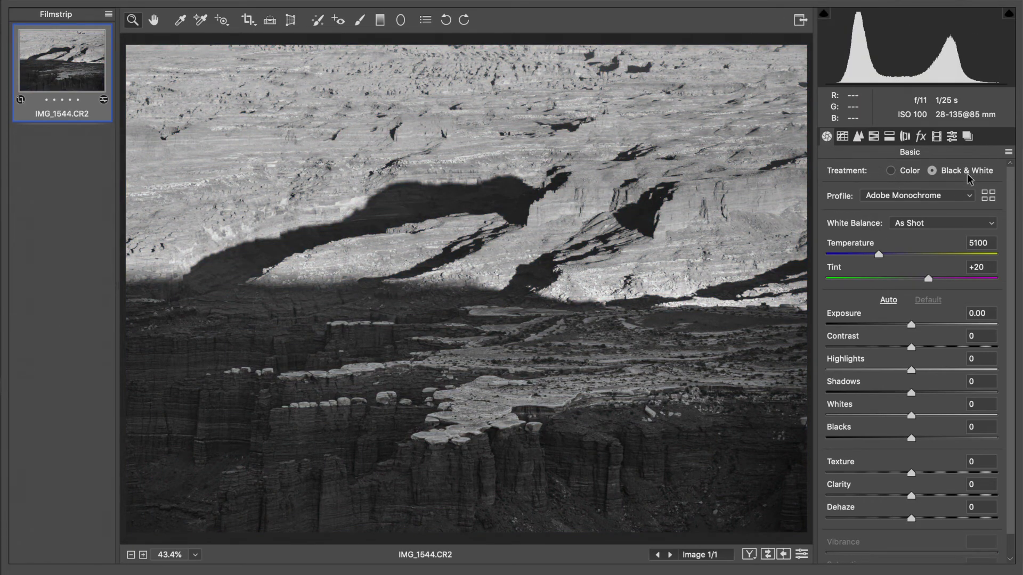
Step: Set the dark foreground's existing brush adjustment to Contrast +28, Highlights +69 and Whites +60
click(356, 22)
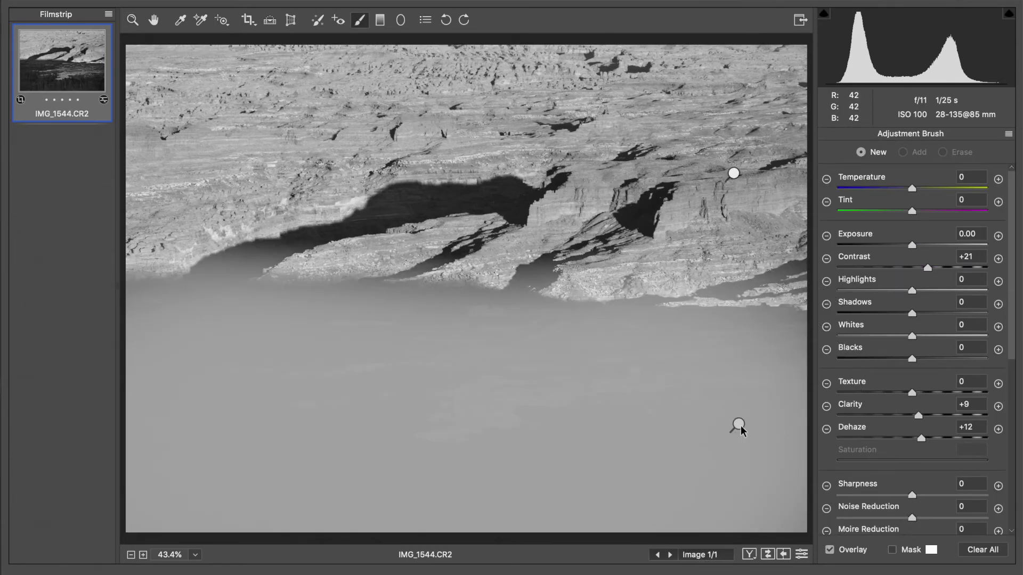
click(739, 426)
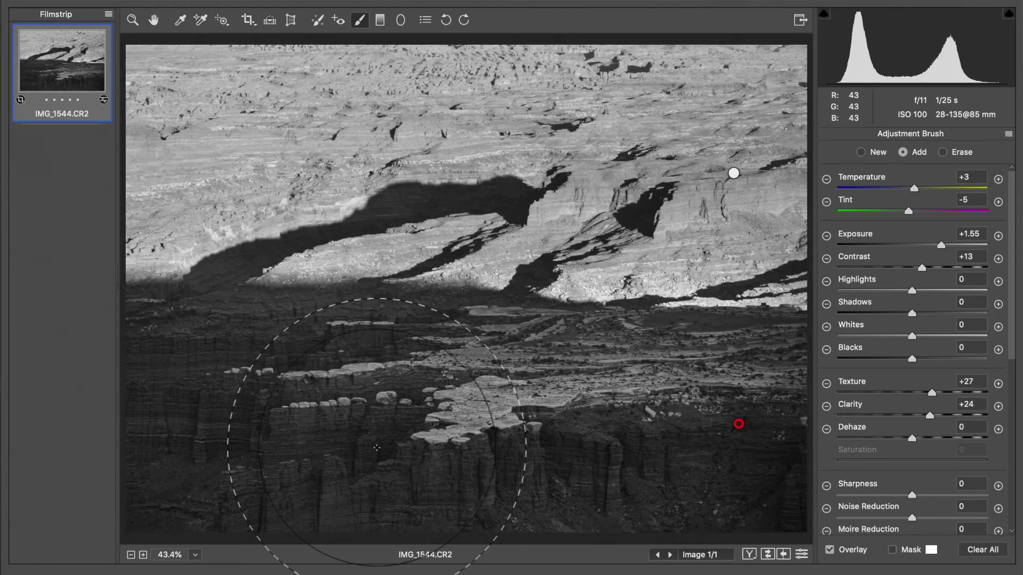
click(930, 267)
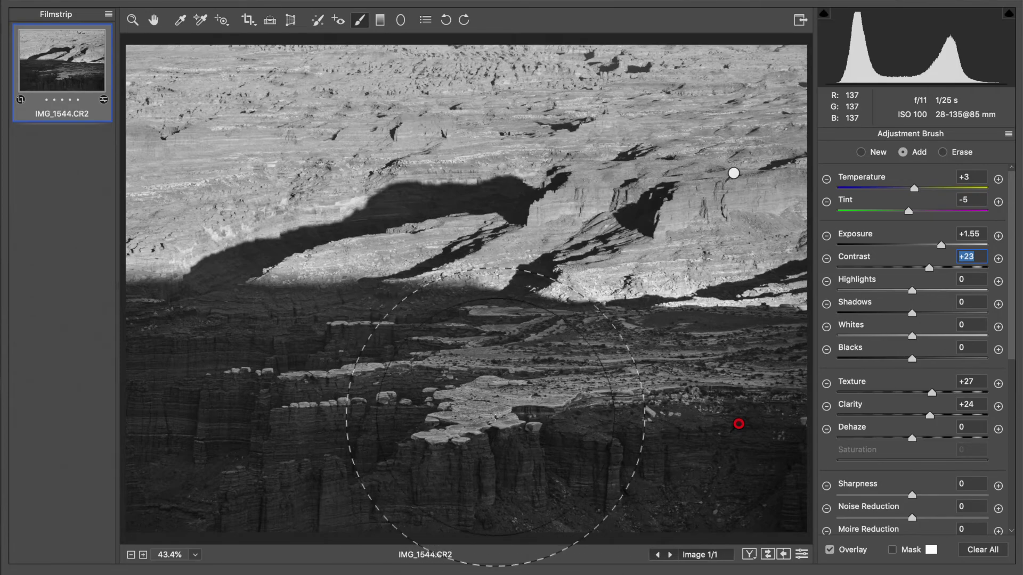
click(928, 289)
mouse_move(954, 289)
mouse_down()
mouse_move(976, 287)
mouse_move(964, 293)
mouse_up()
click(941, 335)
drag(944, 334, 952, 336)
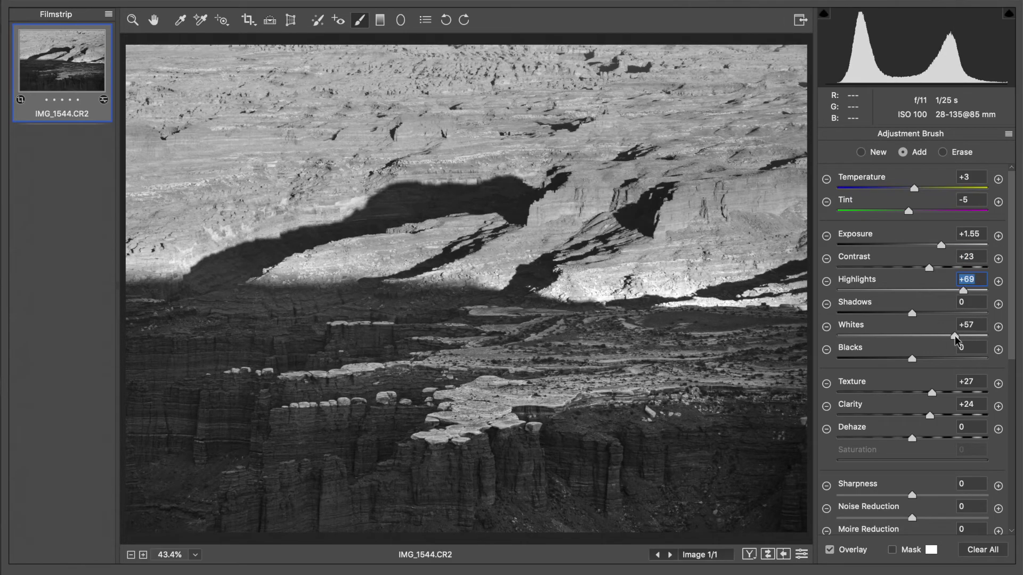
drag(958, 336, 956, 335)
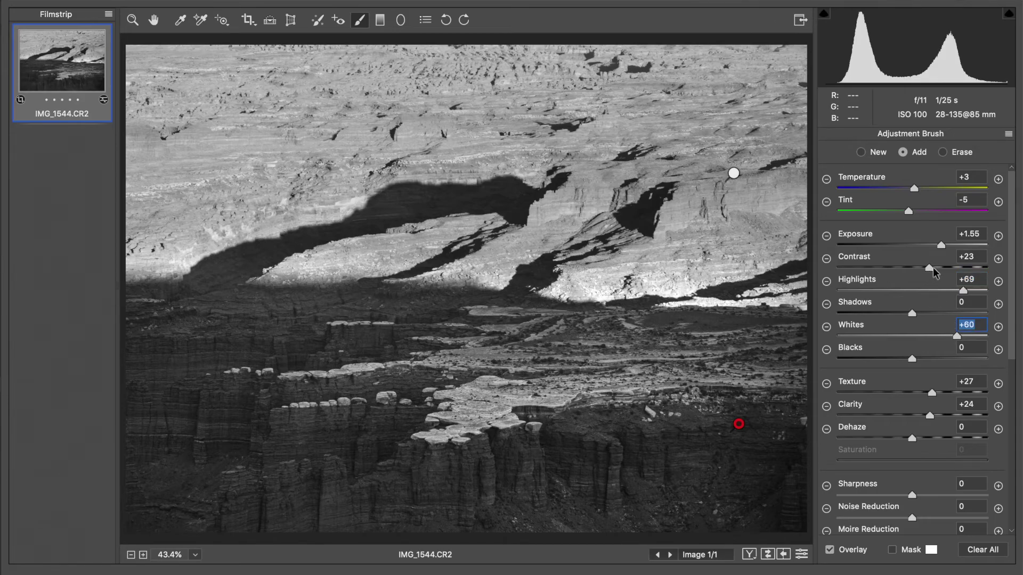
drag(933, 271, 937, 272)
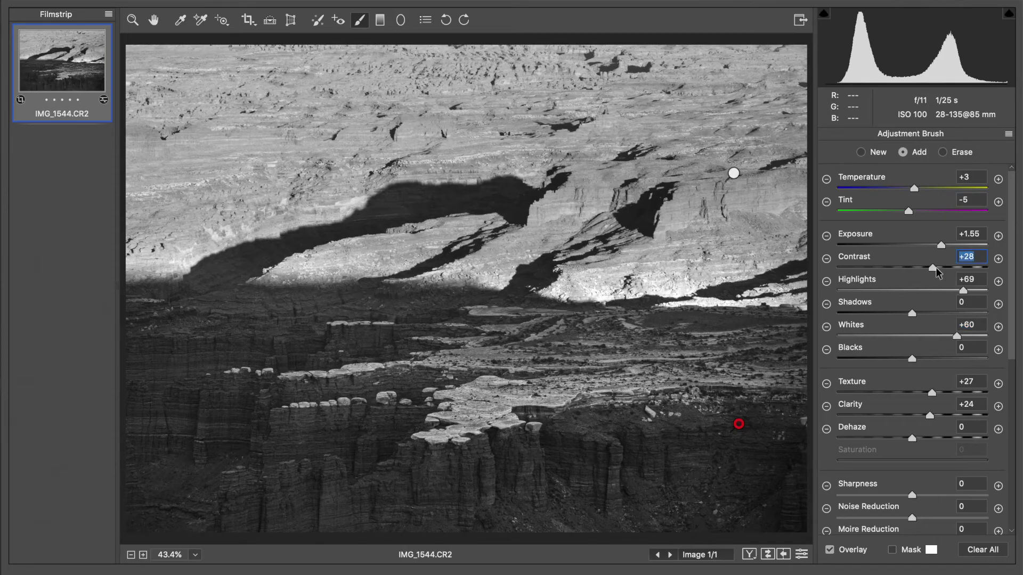
Step: Set the sunlit area's existing brush adjustment to Exposure +0.10 and Contrast +22
click(733, 173)
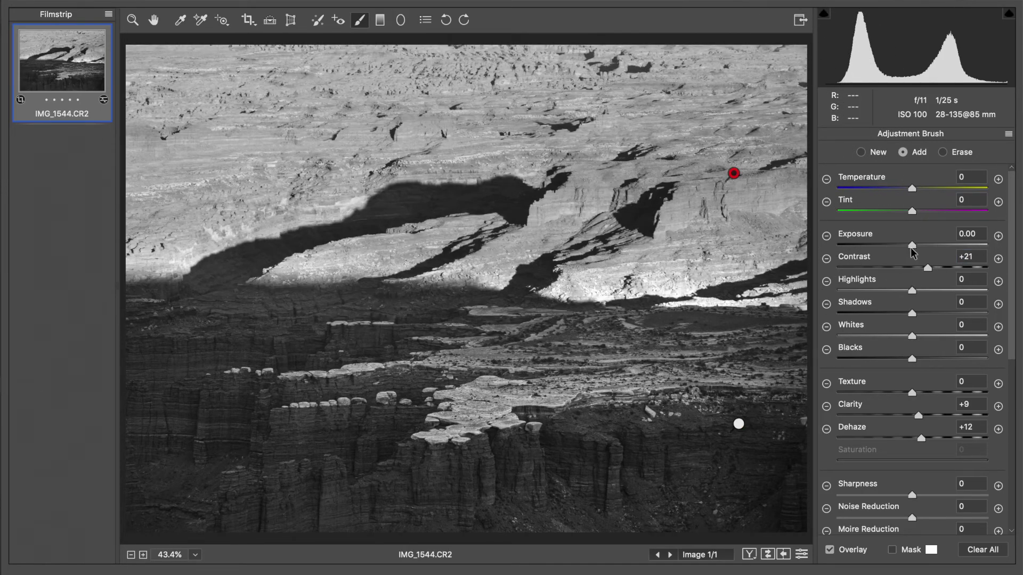
drag(915, 248, 917, 248)
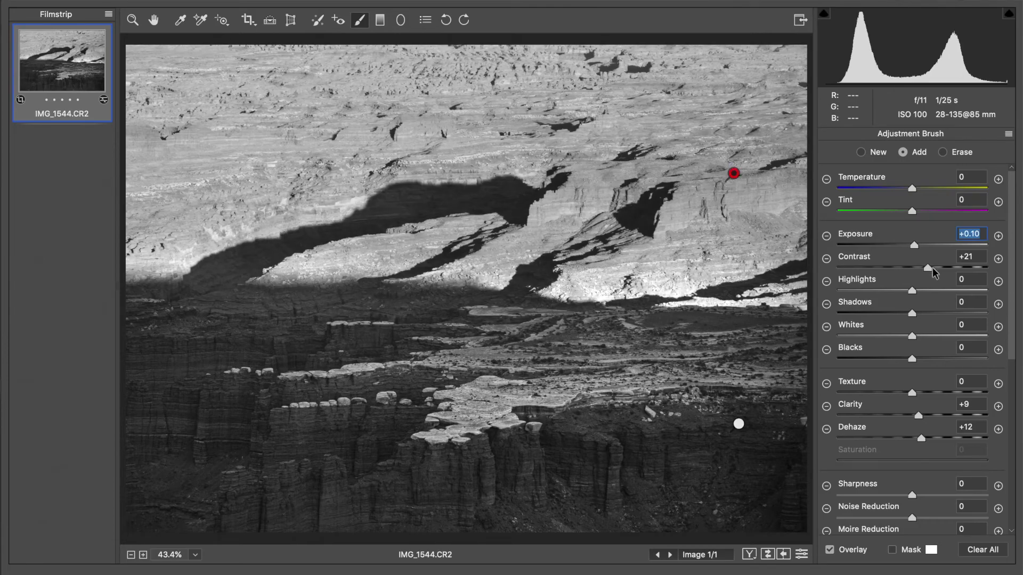
drag(932, 267, 933, 267)
Step: Check the whole black-and-white composition, and open the photo in Photoshop as a normal image
click(130, 555)
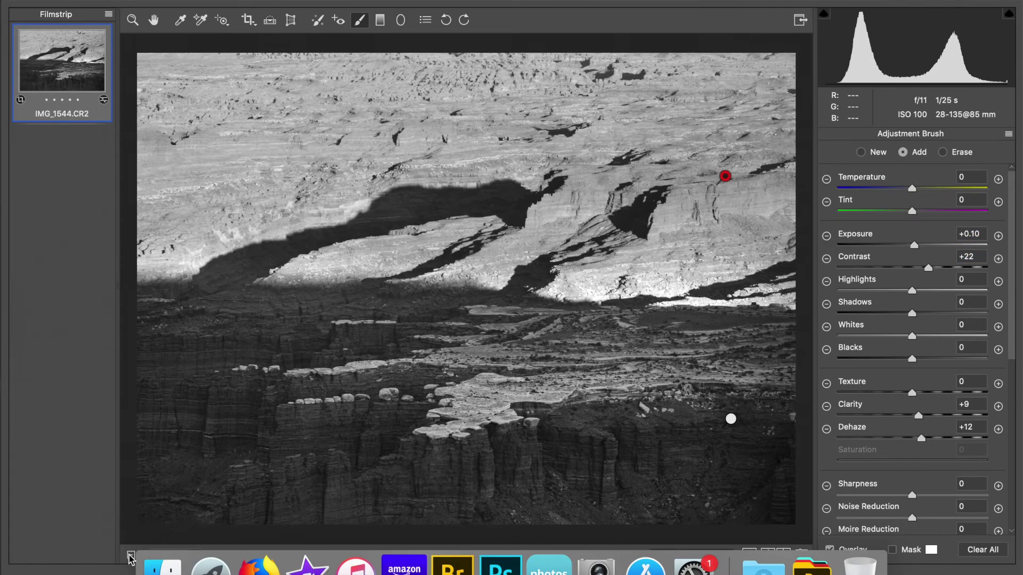
click(131, 556)
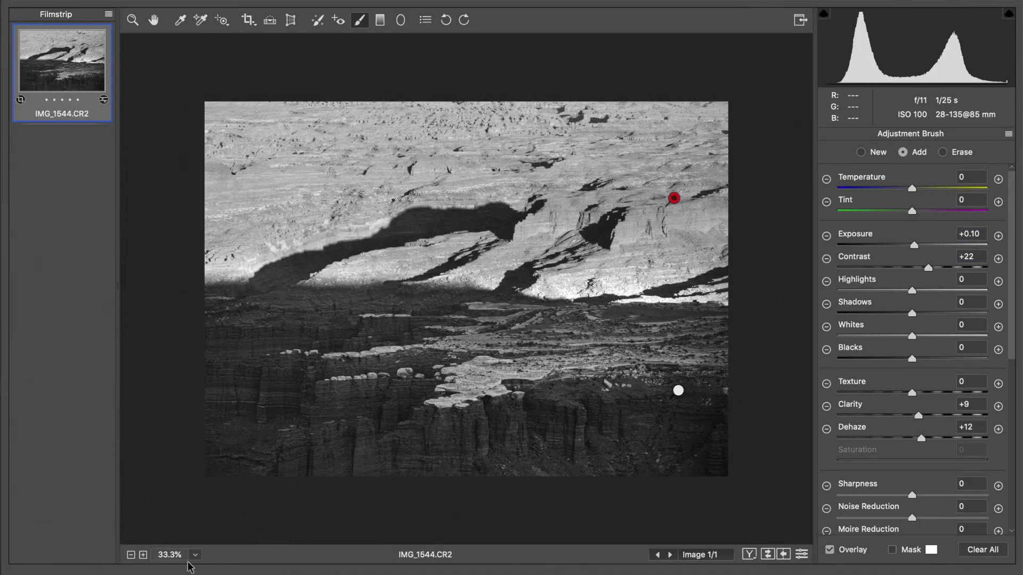
click(194, 555)
click(220, 570)
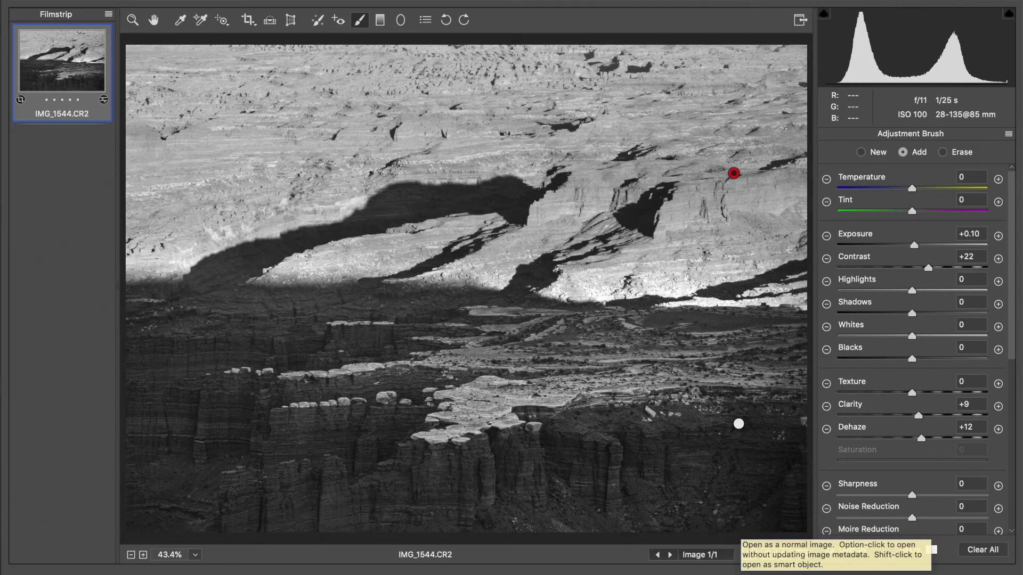
click(746, 573)
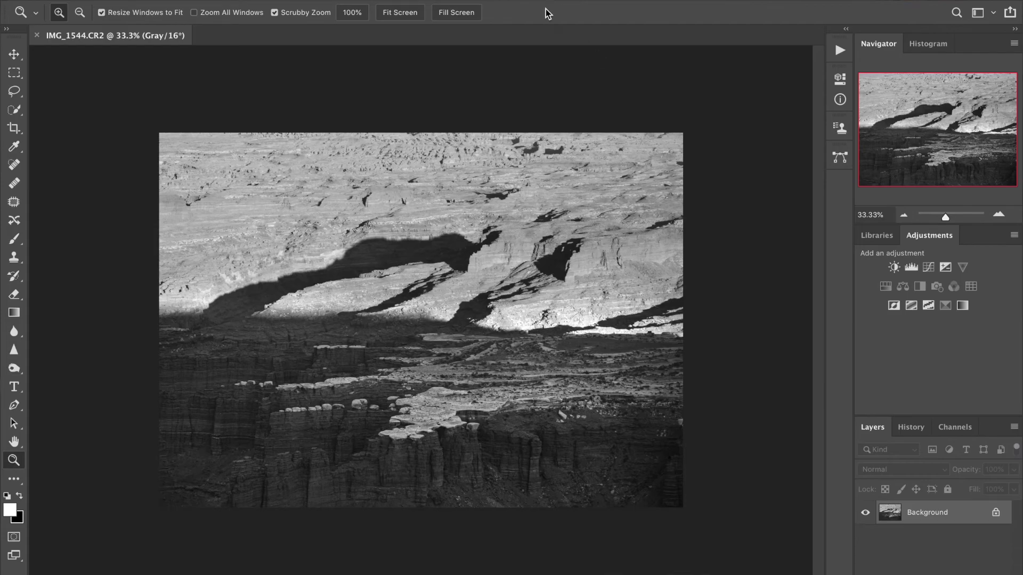
Step: Convert the image's color mode from Grayscale to RGB Color
click(187, 0)
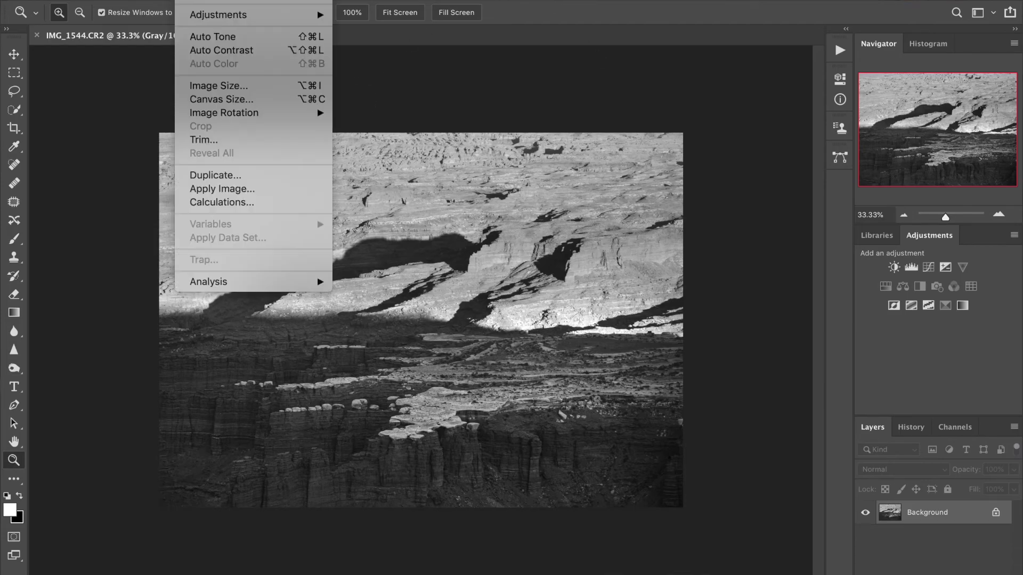
mouse_move(204, 1)
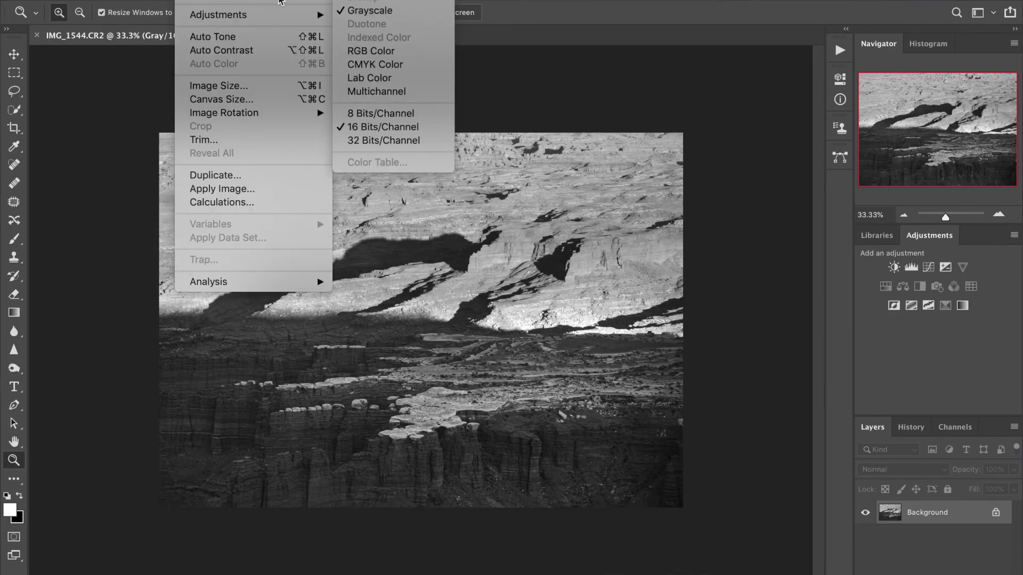
click(378, 55)
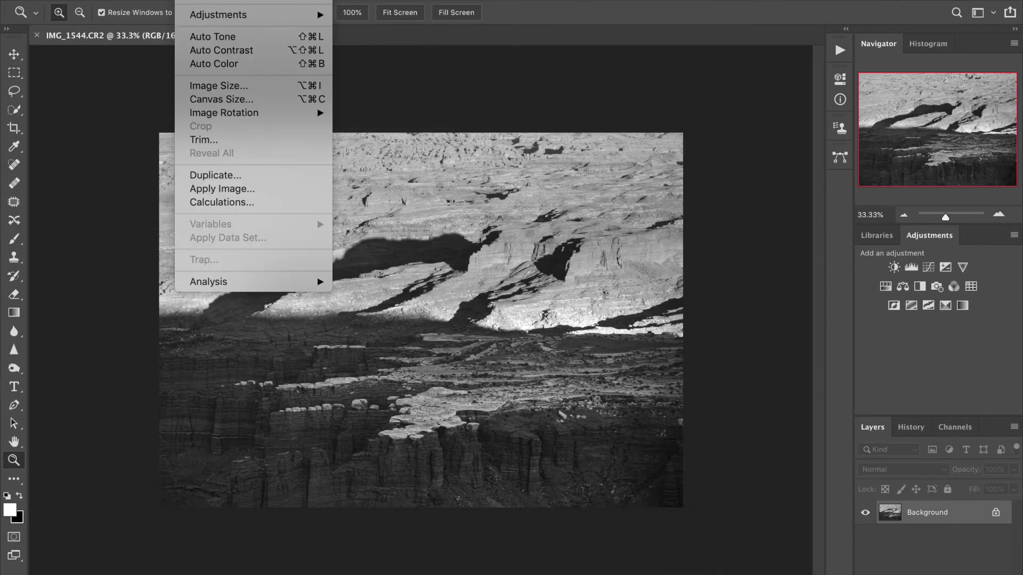
click(481, 95)
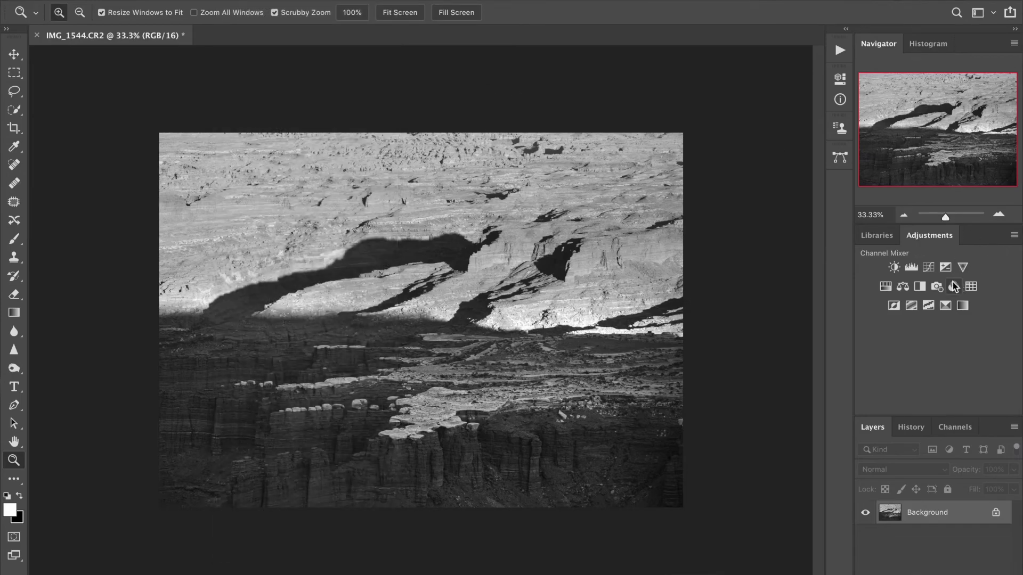
Step: Add a Photo Filter adjustment layer above the Background and set its filter to Cooling Filter (80)
click(937, 287)
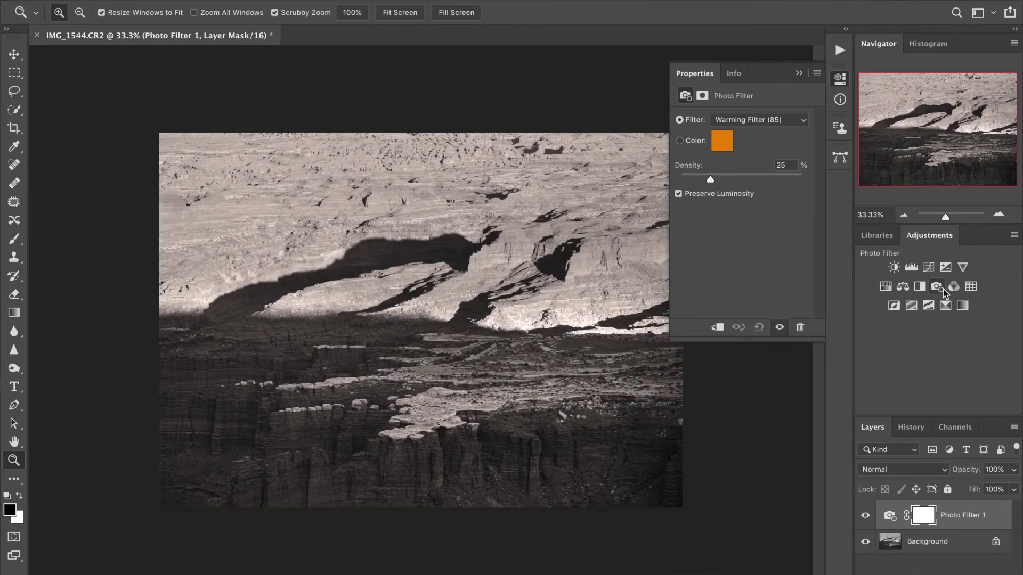
click(764, 122)
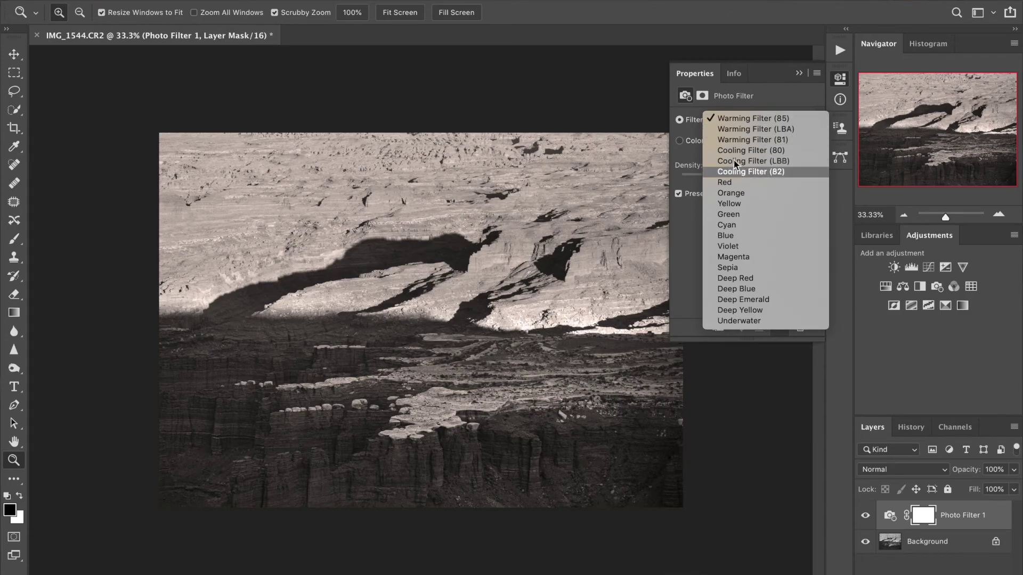
click(765, 162)
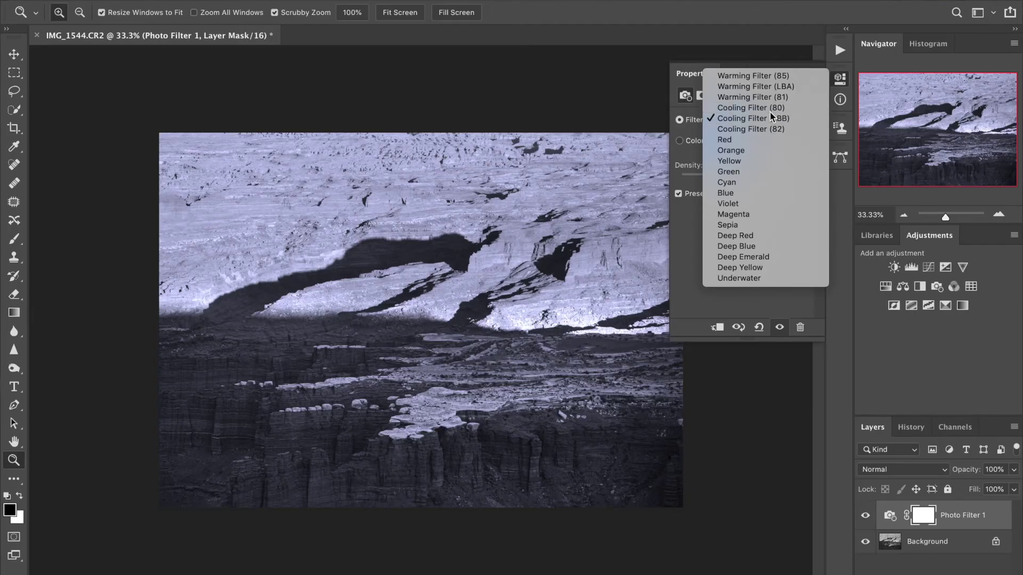
click(771, 112)
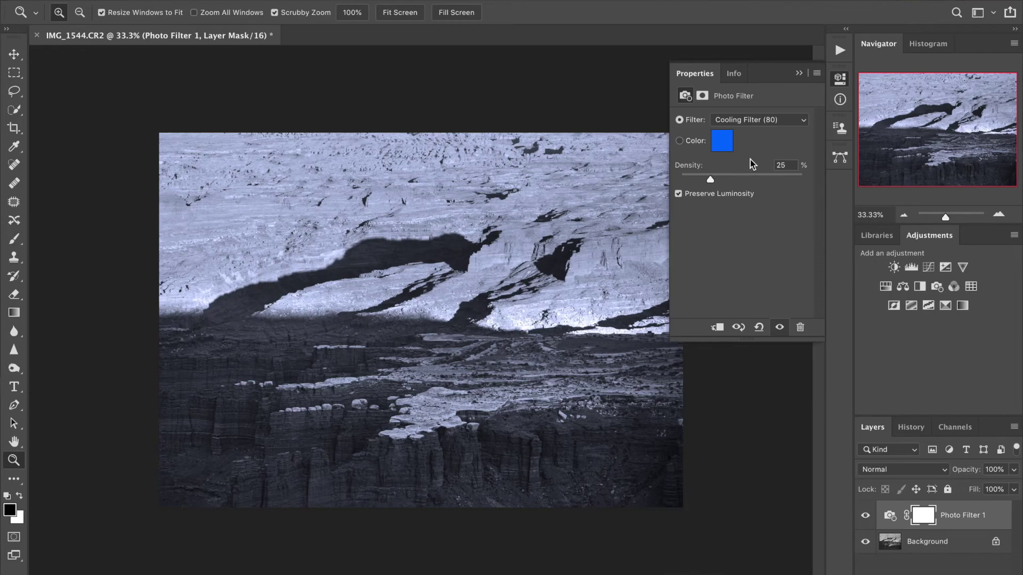
click(759, 120)
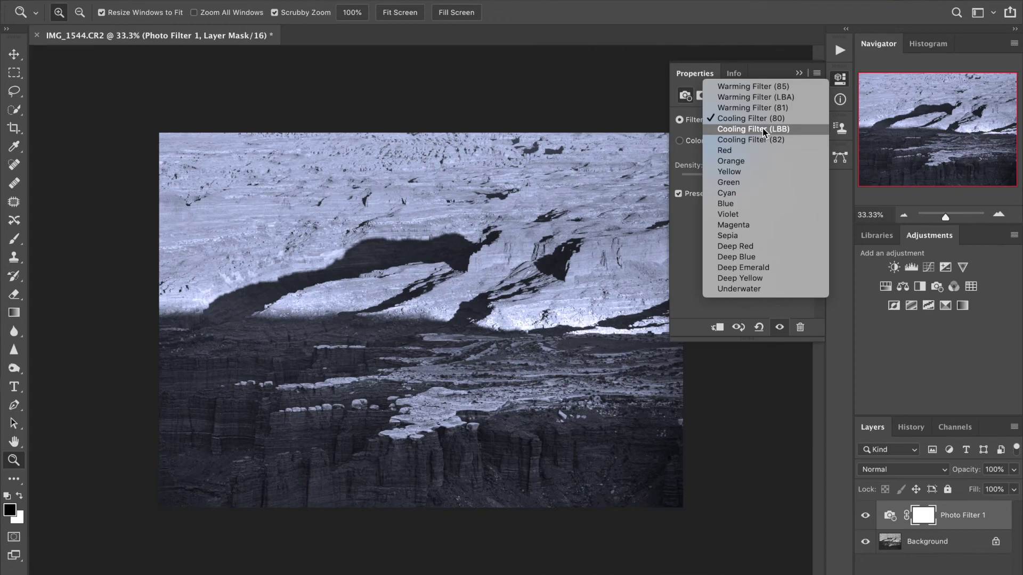
click(690, 226)
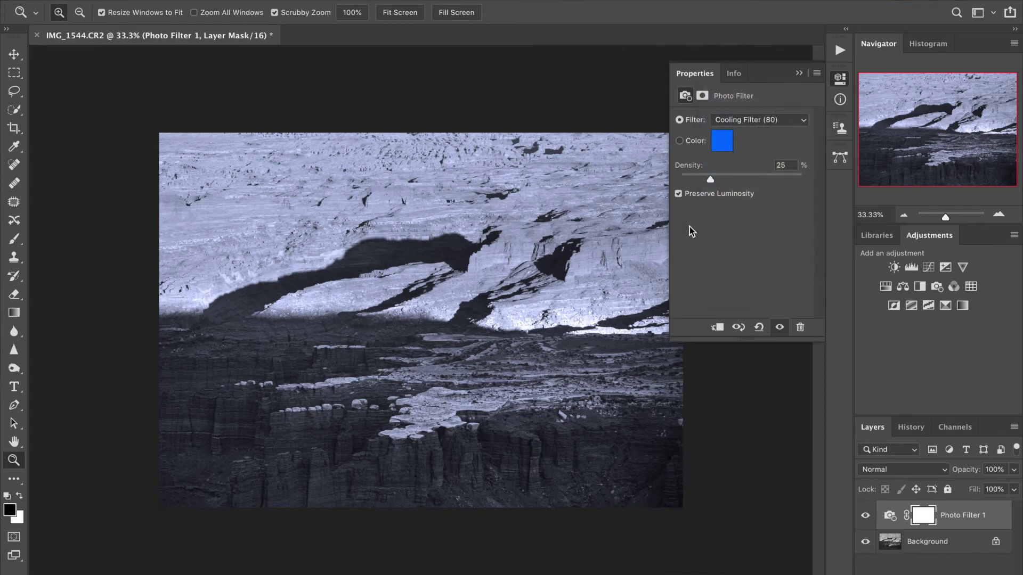
Step: Raise the density of the cooling Photo Filter slightly and put its properties away
click(722, 181)
drag(721, 181, 723, 183)
click(799, 73)
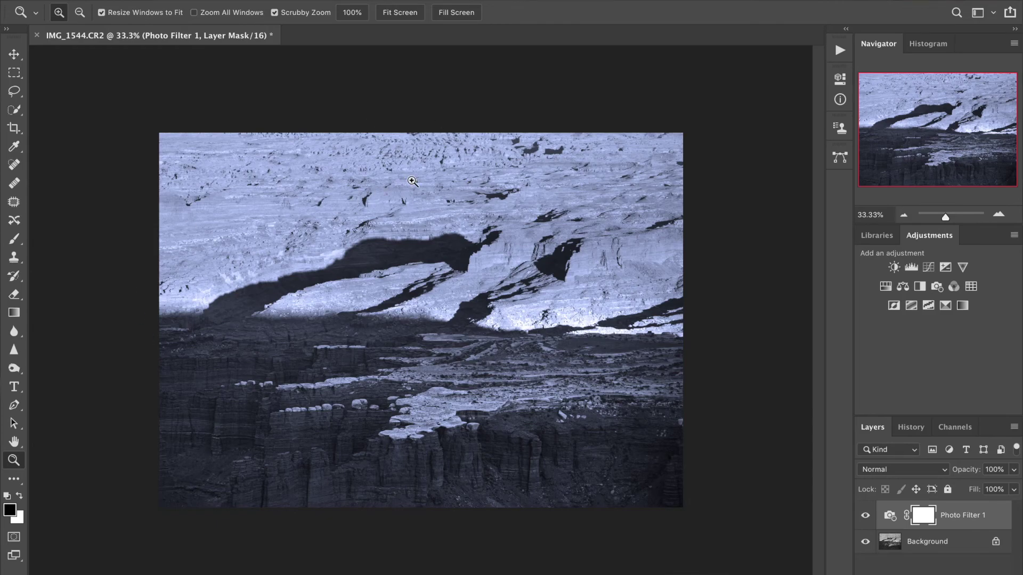
Step: Examine the blue-toned photo in full-screen view at 50% zoom, and return to the standard screen mode
key(f)
key(f)
click(473, 242)
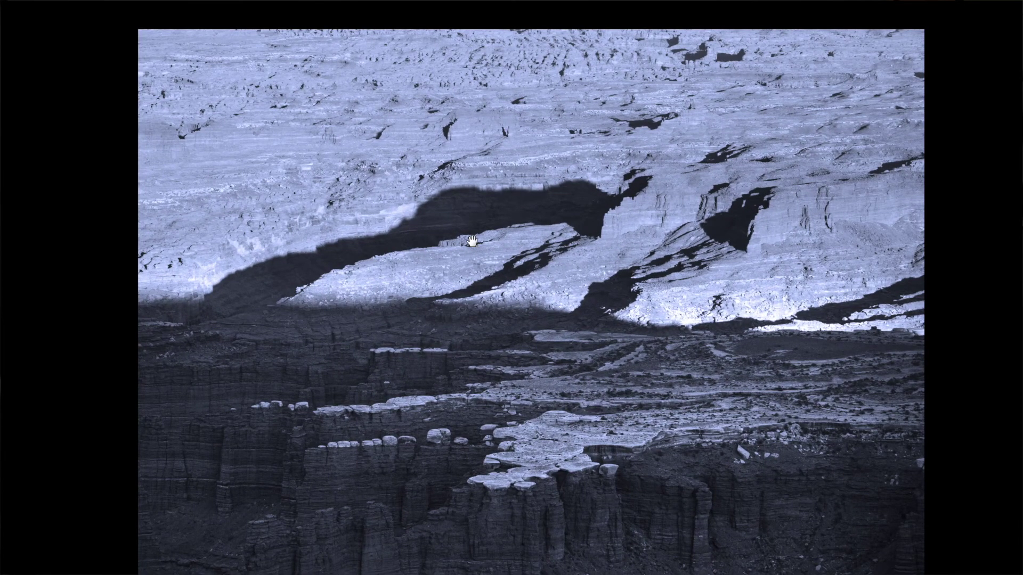
drag(473, 240, 466, 226)
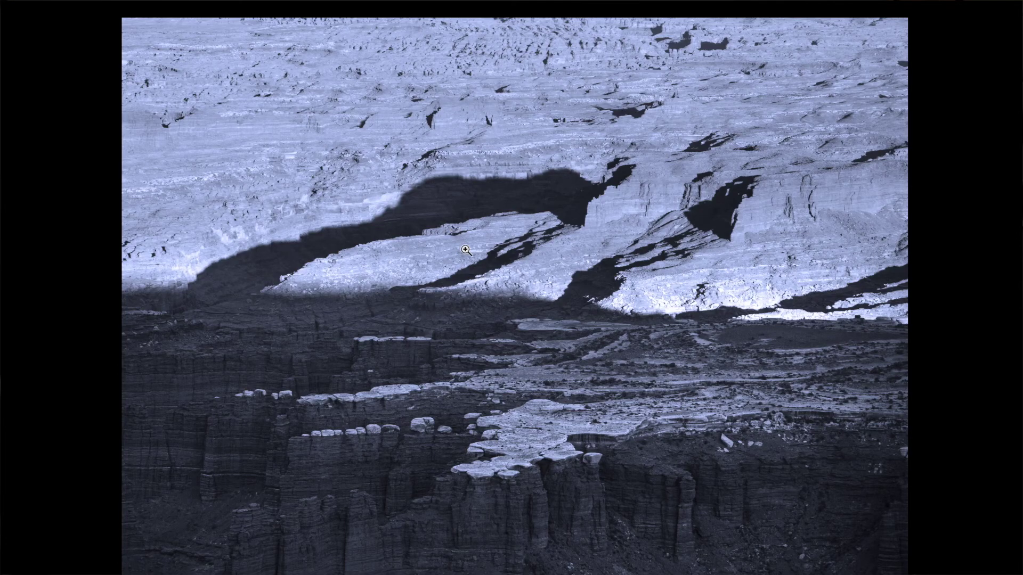
key(f)
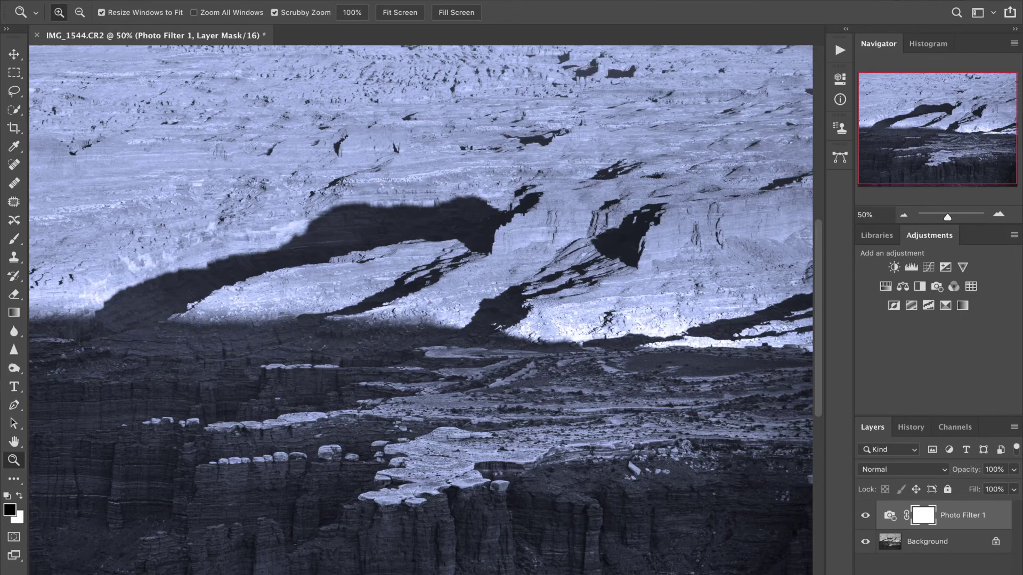
click(352, 12)
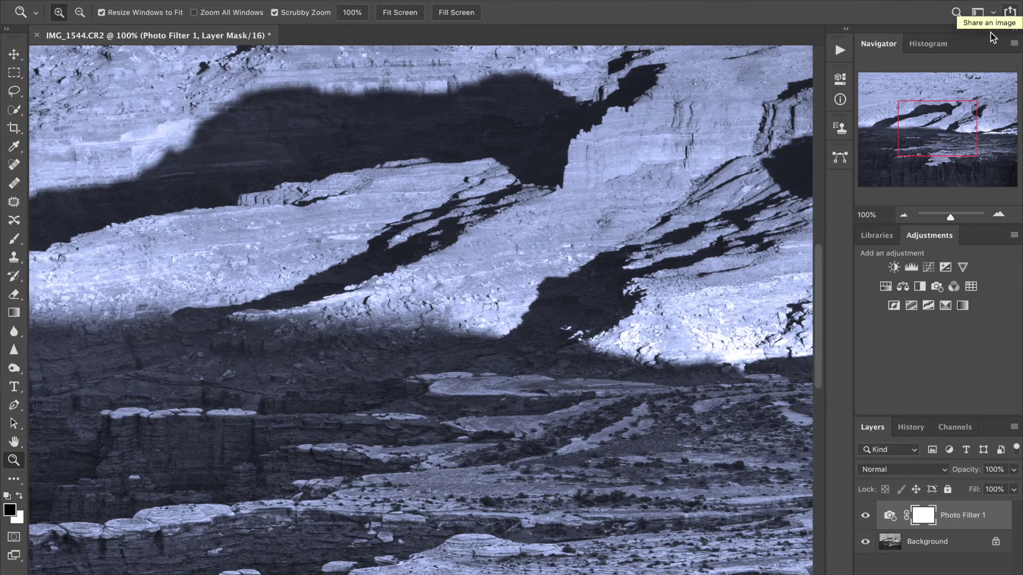
drag(956, 117, 951, 138)
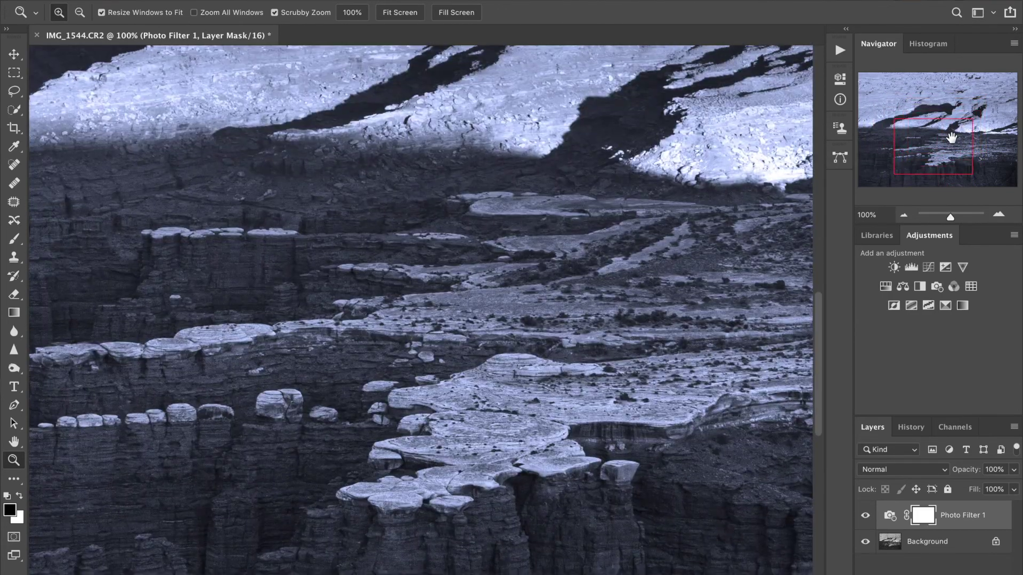
click(347, 0)
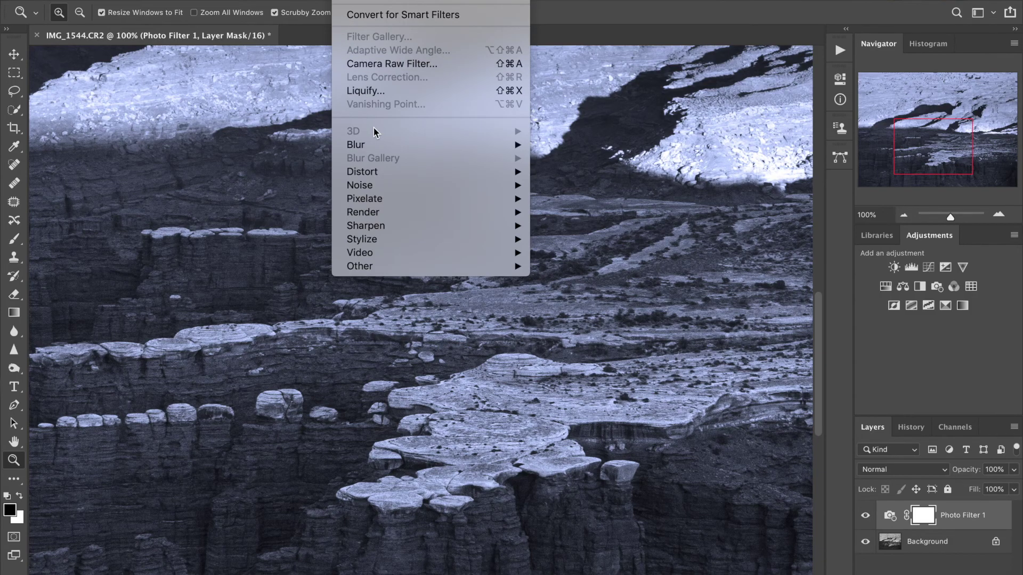
mouse_move(375, 181)
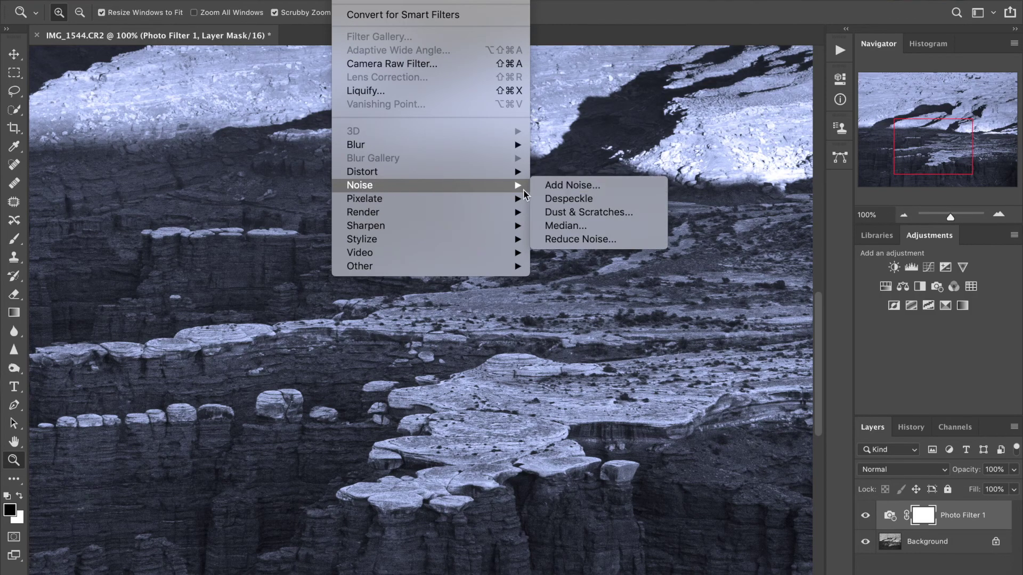
mouse_move(406, 178)
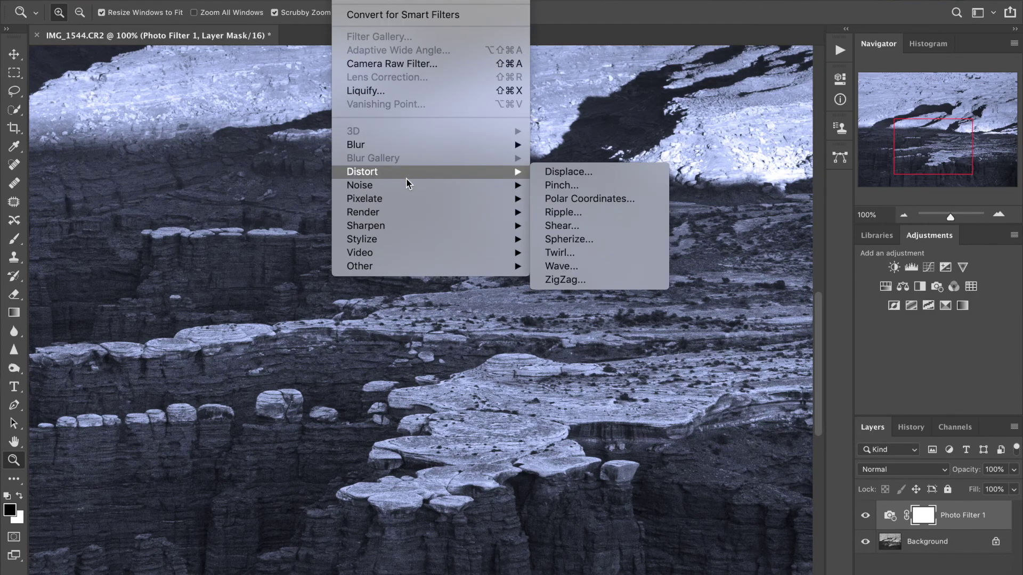
click(566, 185)
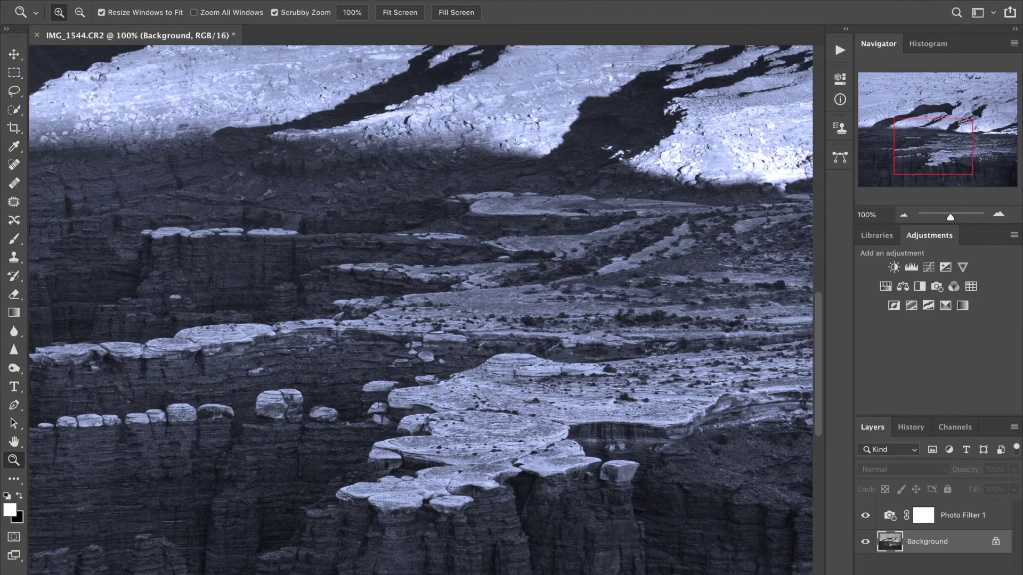
Step: Apply the Add Noise filter to the Background layer with amount 10%, Uniform distribution and Monochromatic enabled
click(348, 1)
mouse_move(395, 187)
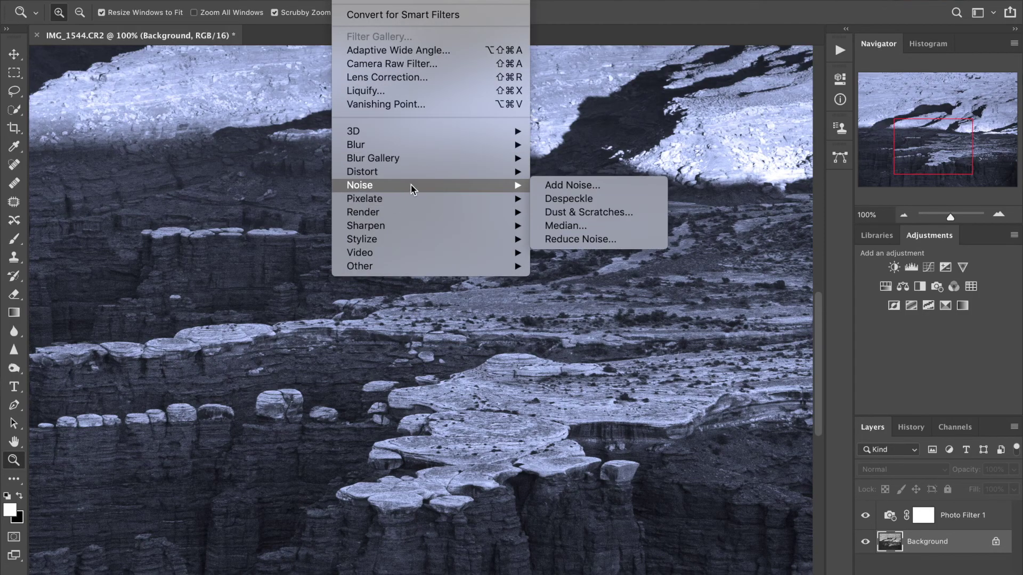
click(562, 186)
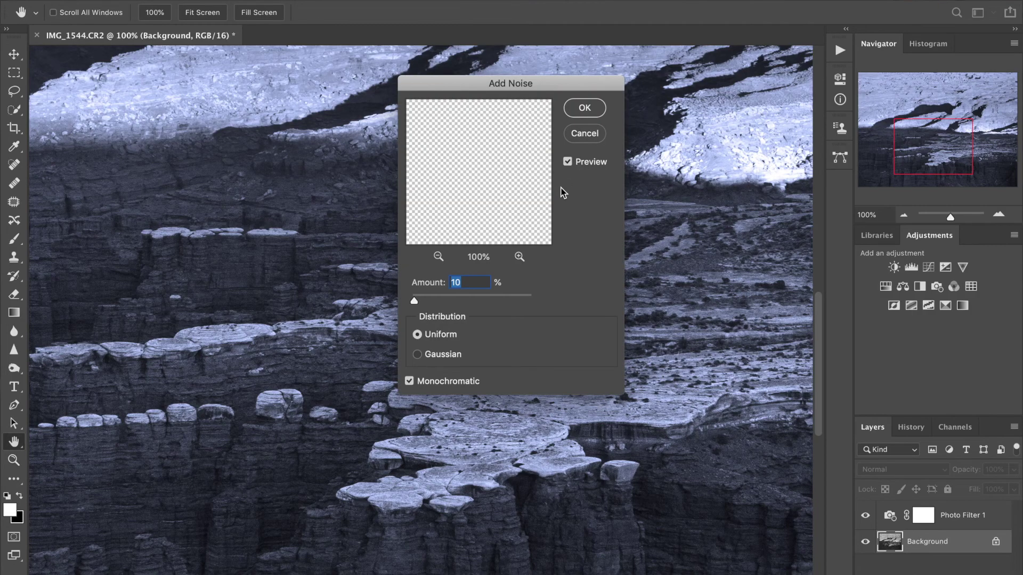
drag(475, 181, 463, 219)
click(445, 359)
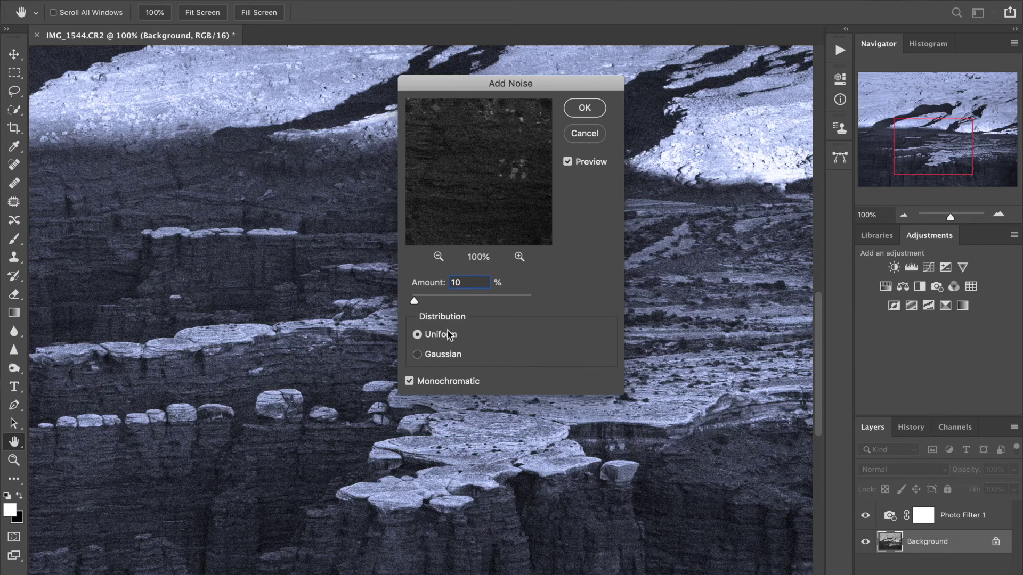
click(580, 108)
Step: Add a Curves adjustment layer directly above the Background, anchor the midtones, and set points at about input 159, output 171 and input 213, output 219
key(z)
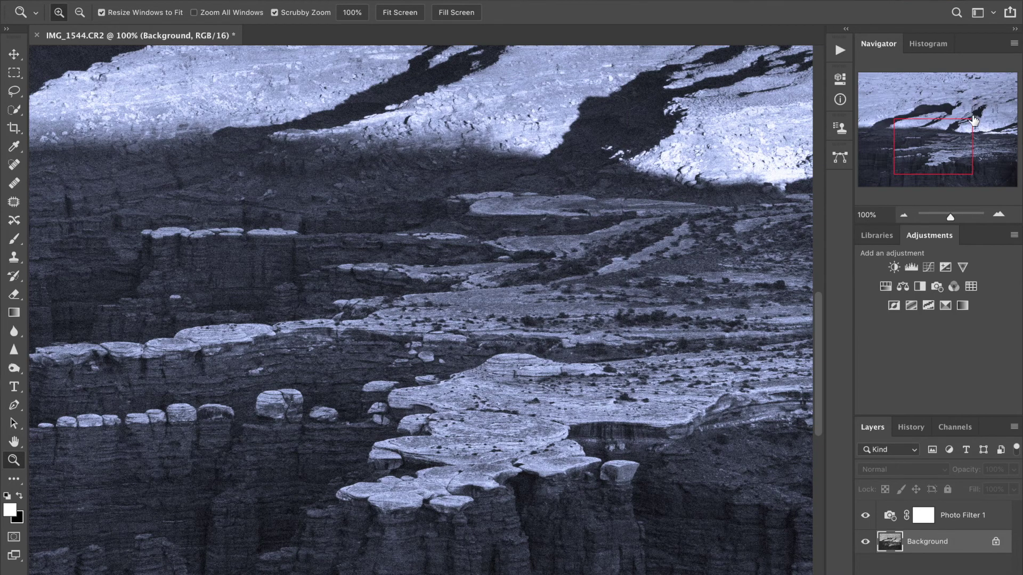
drag(954, 137, 928, 116)
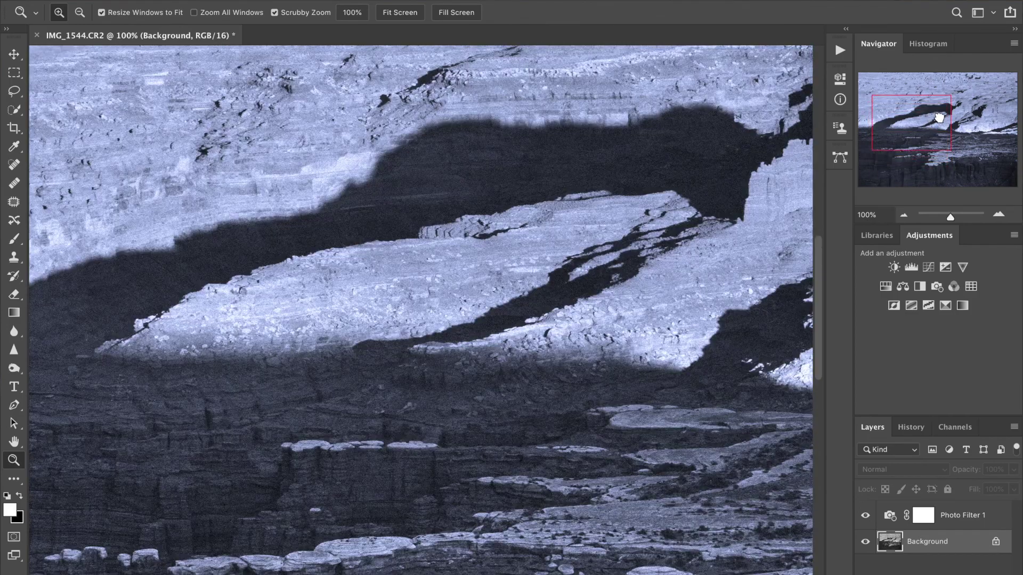
drag(947, 219, 947, 220)
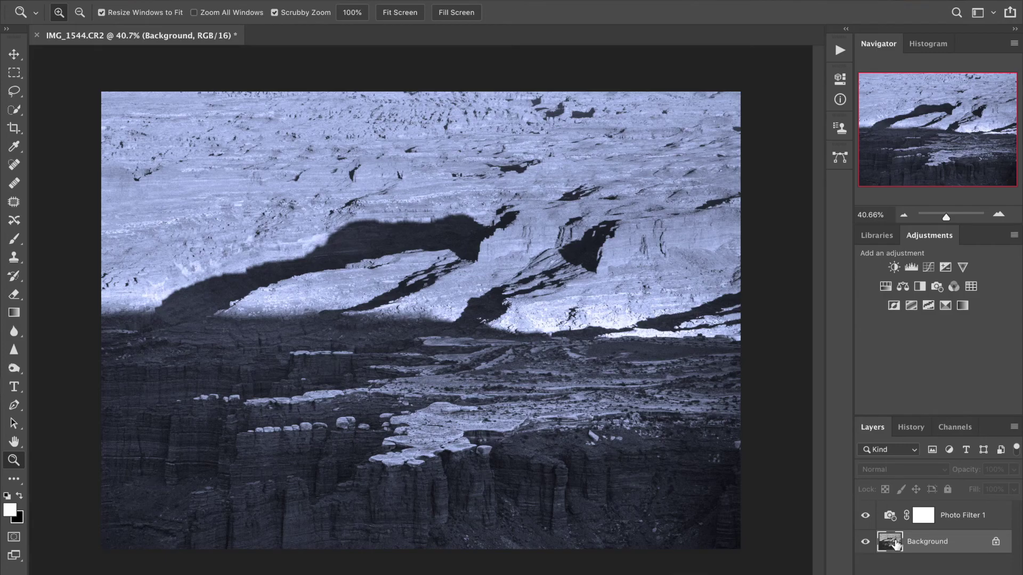
click(928, 267)
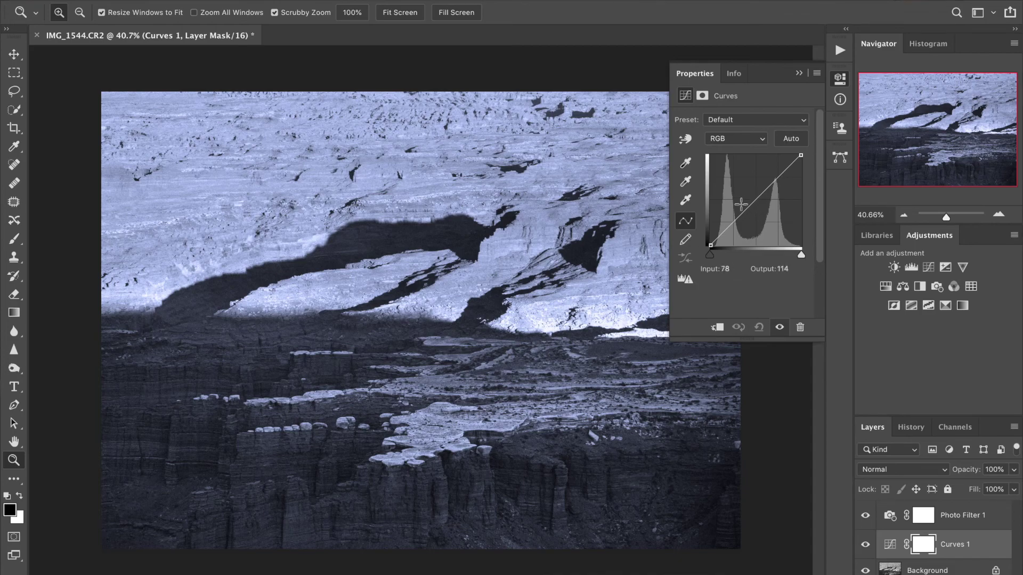
click(755, 200)
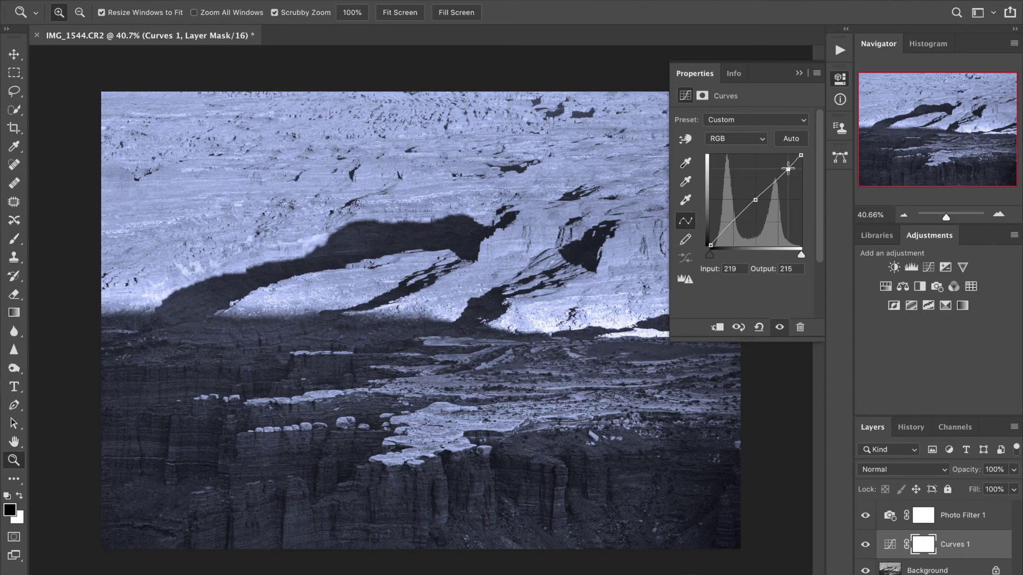
click(785, 167)
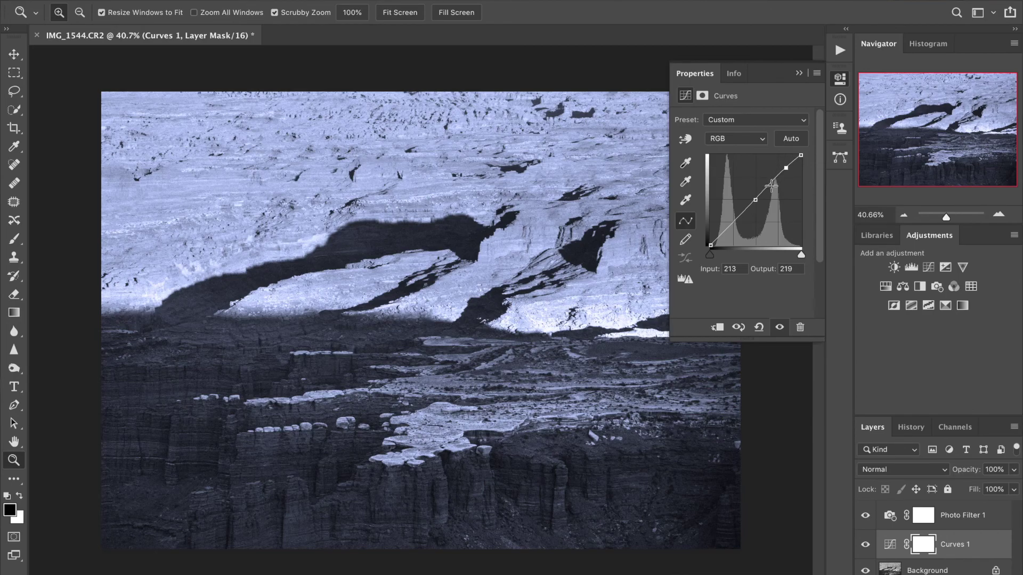
click(769, 186)
drag(769, 186, 766, 185)
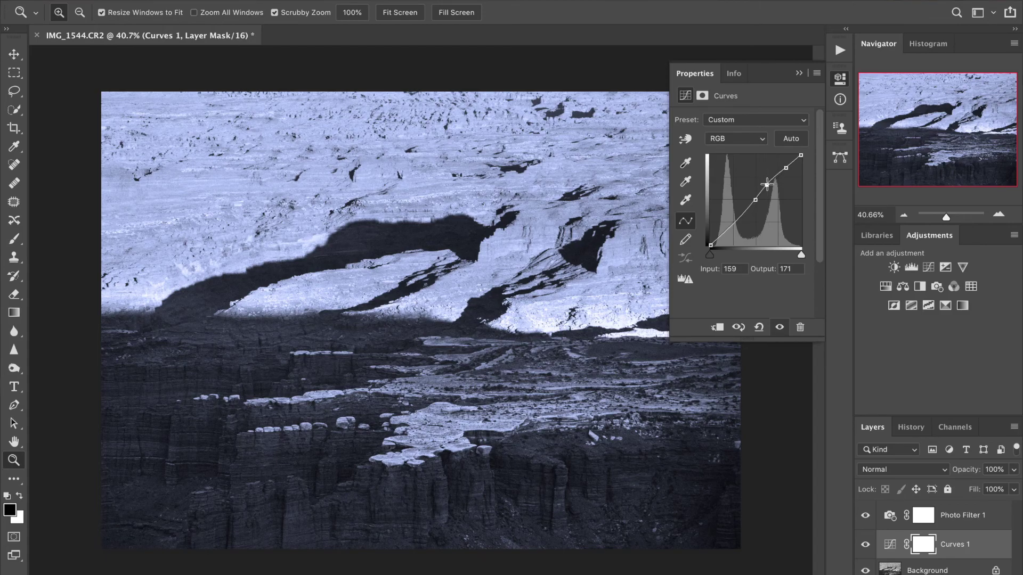
click(799, 73)
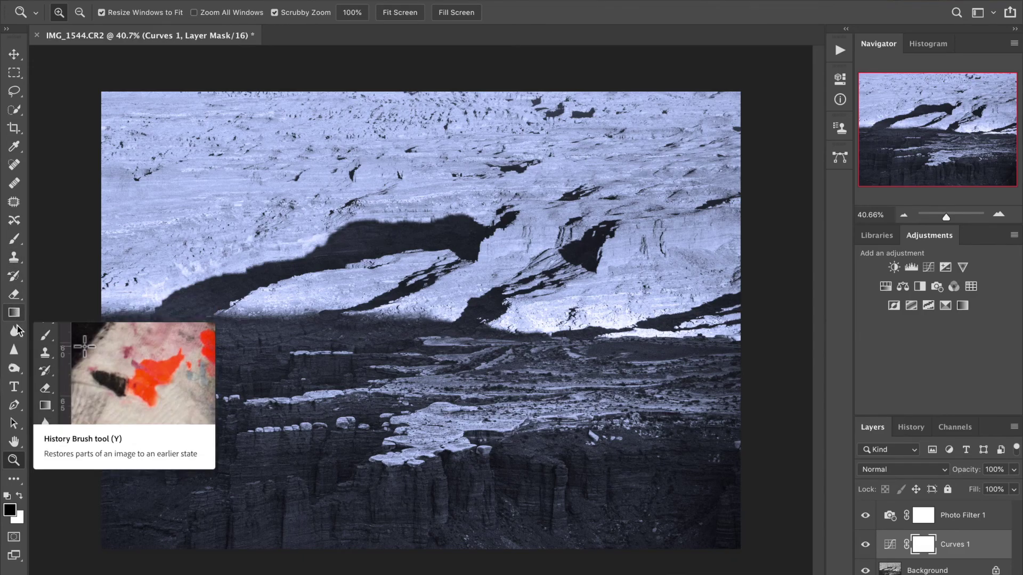
Step: Take up the Burn tool, look over the layer and history states, and enlarge the brush to 1700 px
click(12, 369)
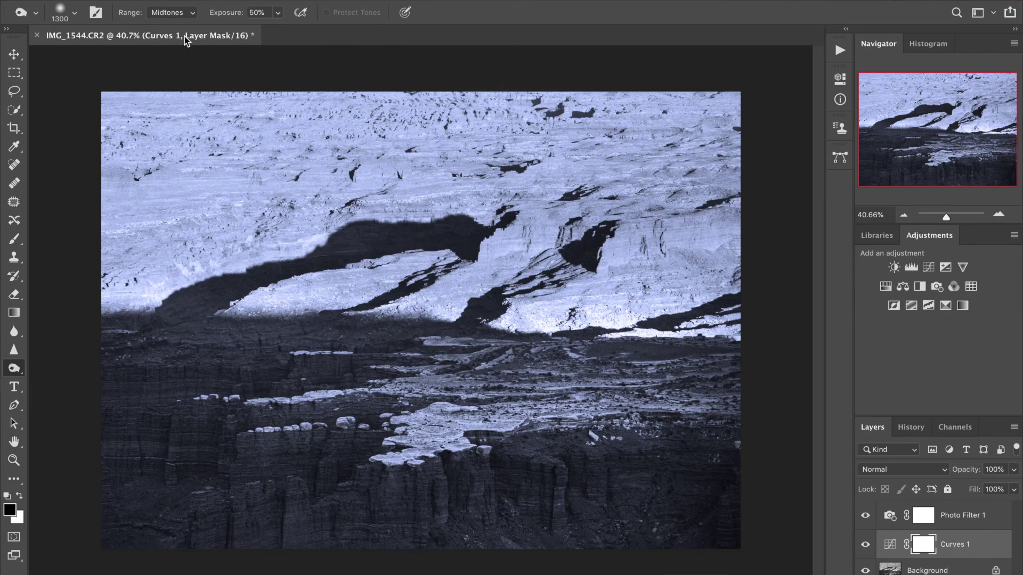
click(911, 428)
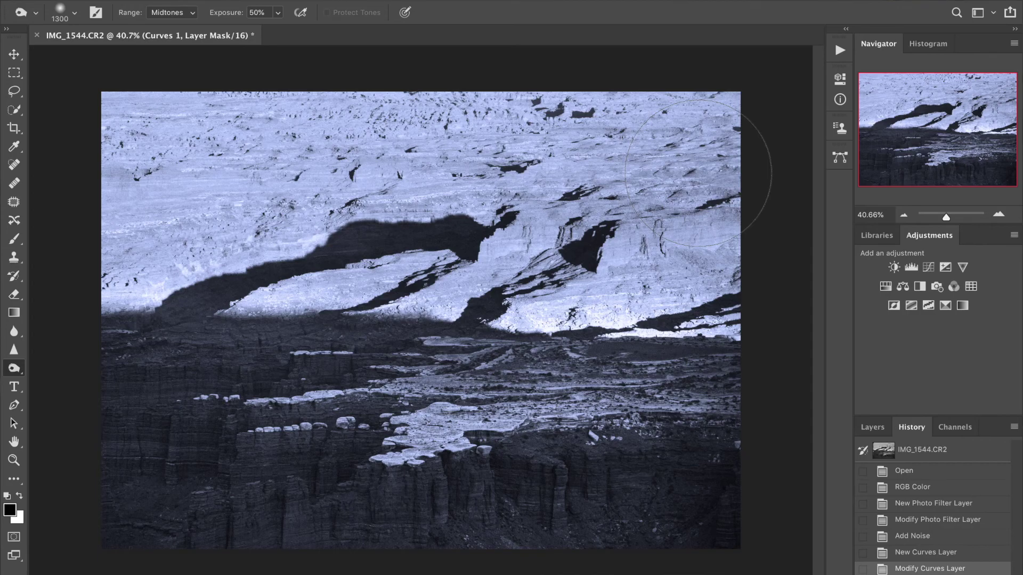
click(879, 429)
click(913, 427)
click(940, 554)
click(938, 568)
key(bracketright)
key(bracketright)
key(bracketright)
key(bracketright)
Step: Make the Background layer active and burn the photo's upper-left corner and side edges
mouse_move(211, 170)
mouse_down()
mouse_move(105, 152)
mouse_move(192, 117)
mouse_up()
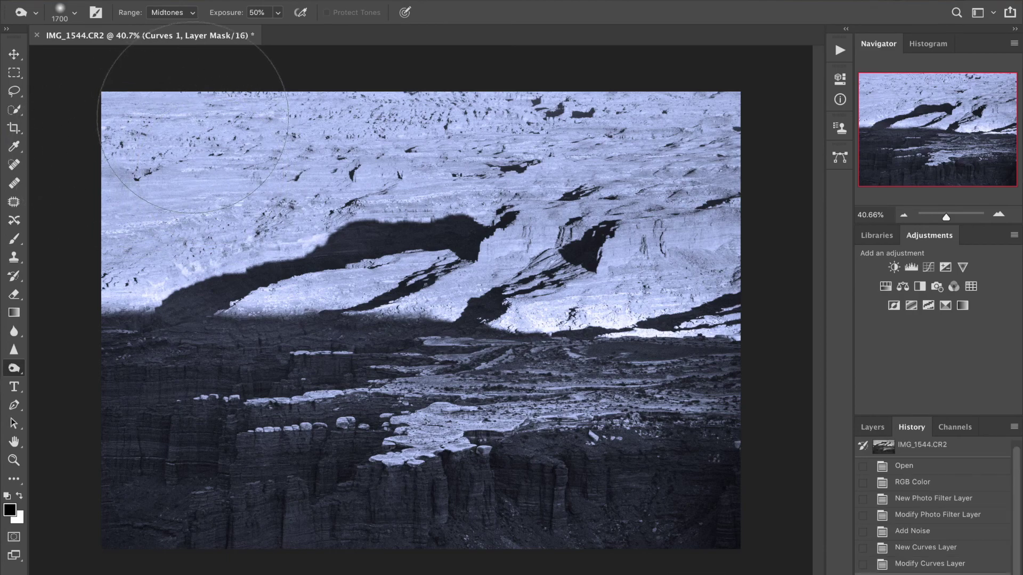
click(878, 430)
click(911, 571)
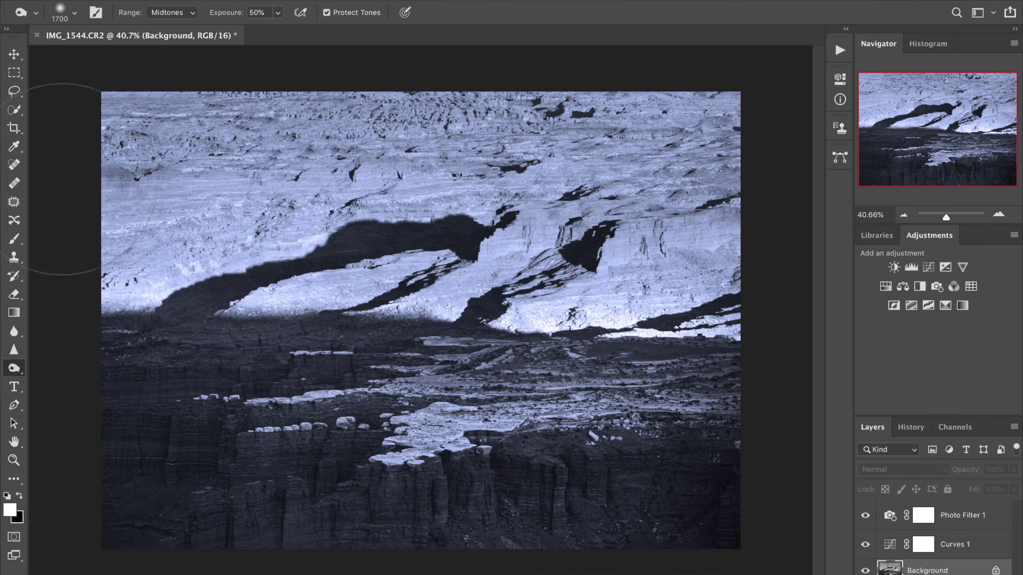
key(ctrl+z)
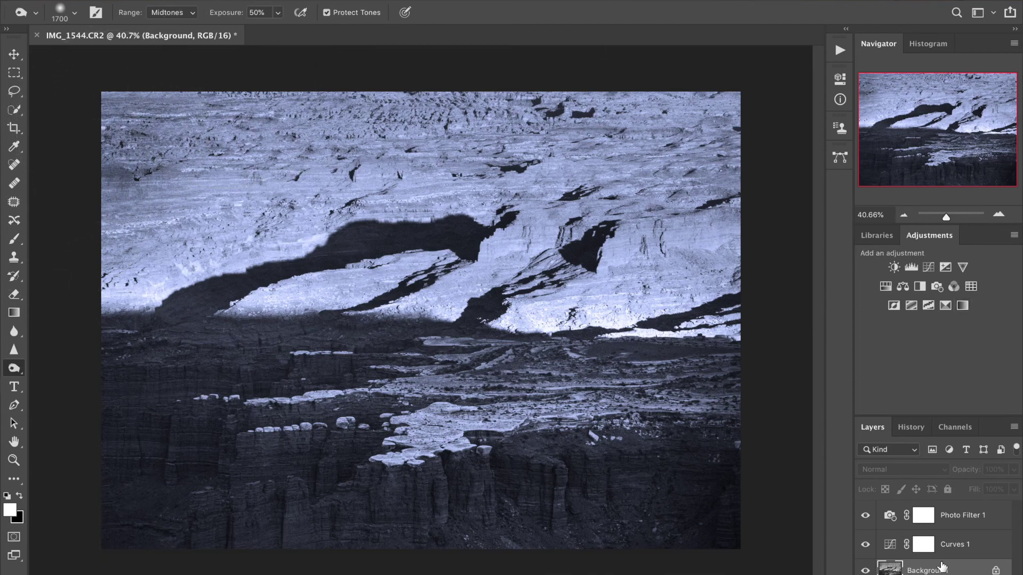
click(910, 427)
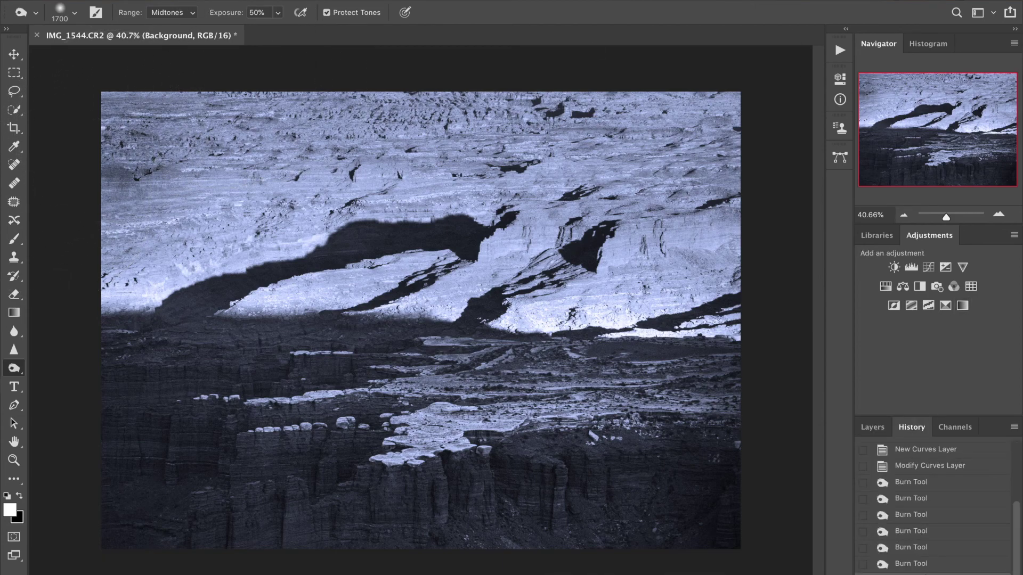
click(926, 568)
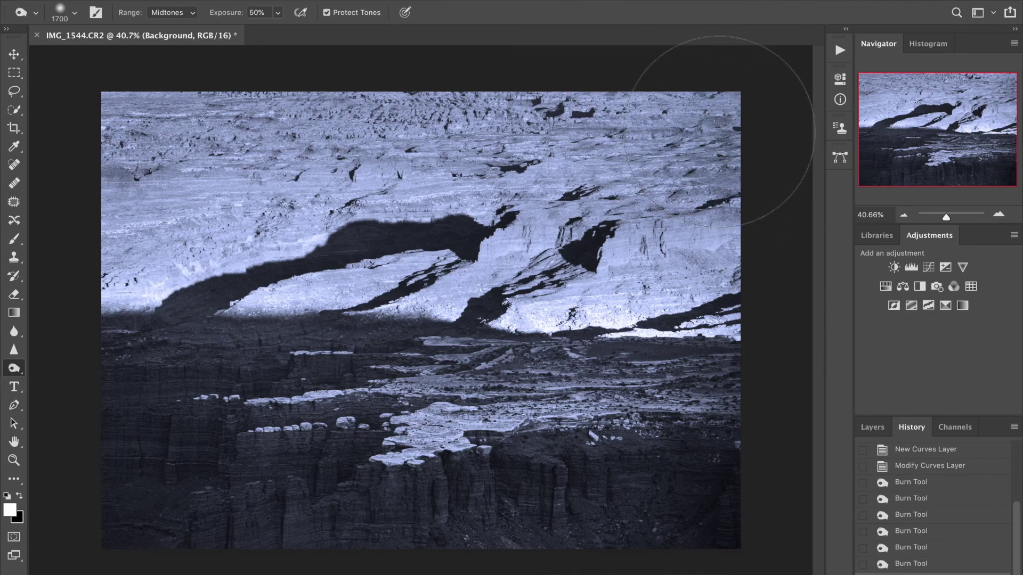
Step: Burn along the photo's top edge, bottom edge and lower-left side to deepen the vignette
click(606, 89)
click(513, 90)
click(379, 101)
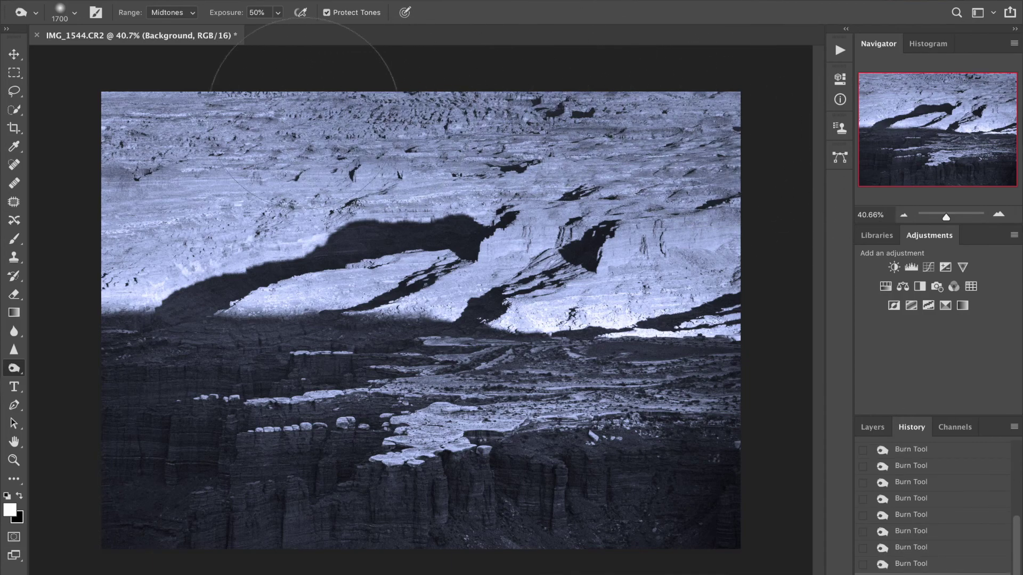
click(242, 95)
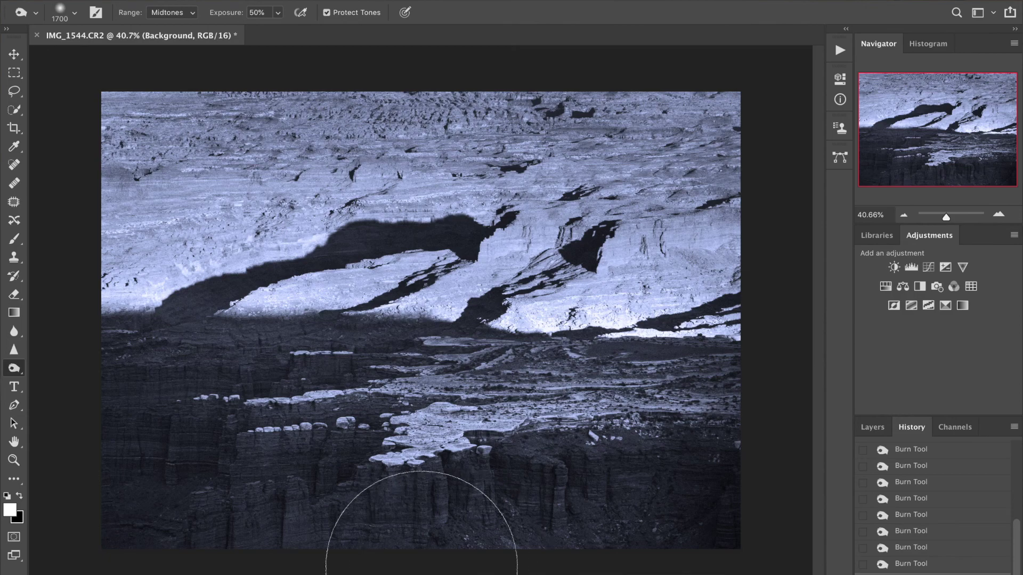
drag(379, 570, 560, 572)
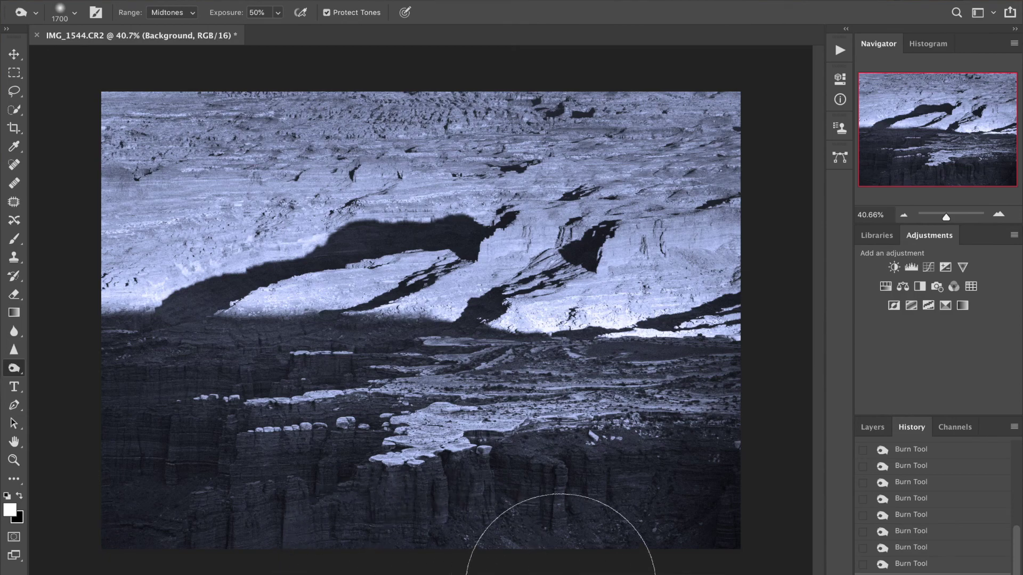
mouse_move(98, 508)
mouse_down()
mouse_move(91, 434)
mouse_move(80, 422)
mouse_up()
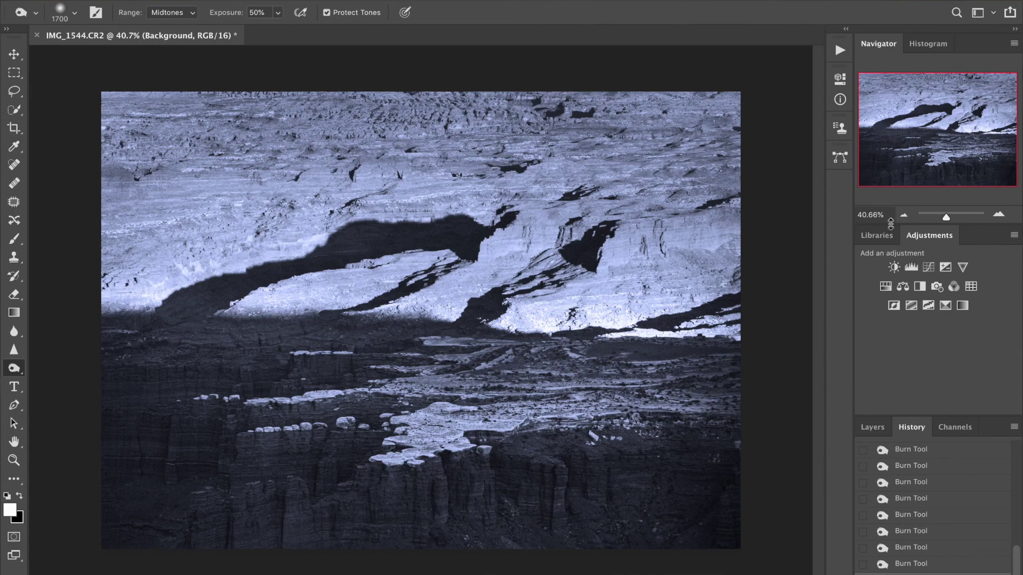
Step: Examine the darkened edges of the photo in full-screen view at 50% zoom, and return to the standard screen mode
click(871, 428)
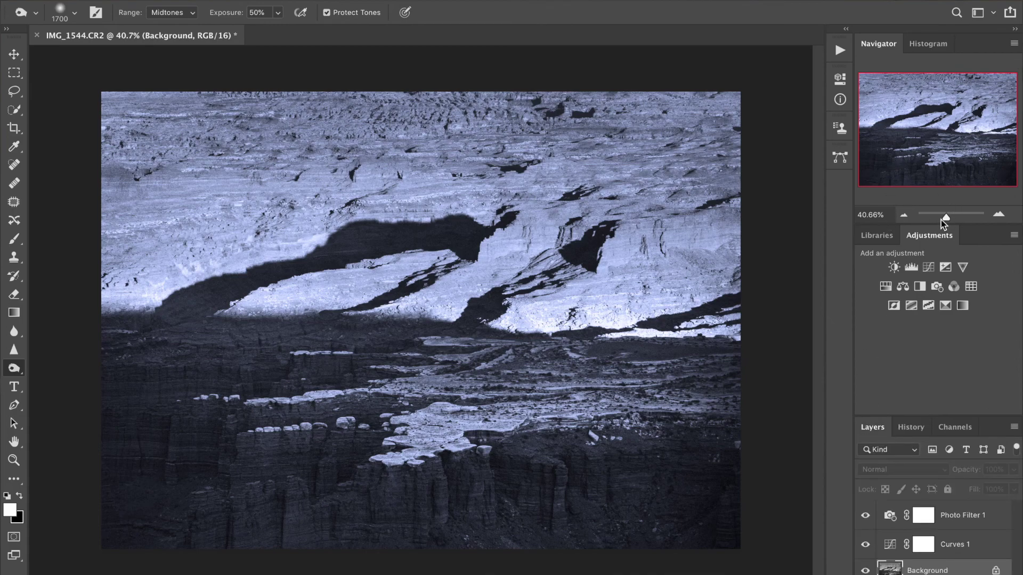
click(13, 460)
key(f)
key(f)
click(369, 315)
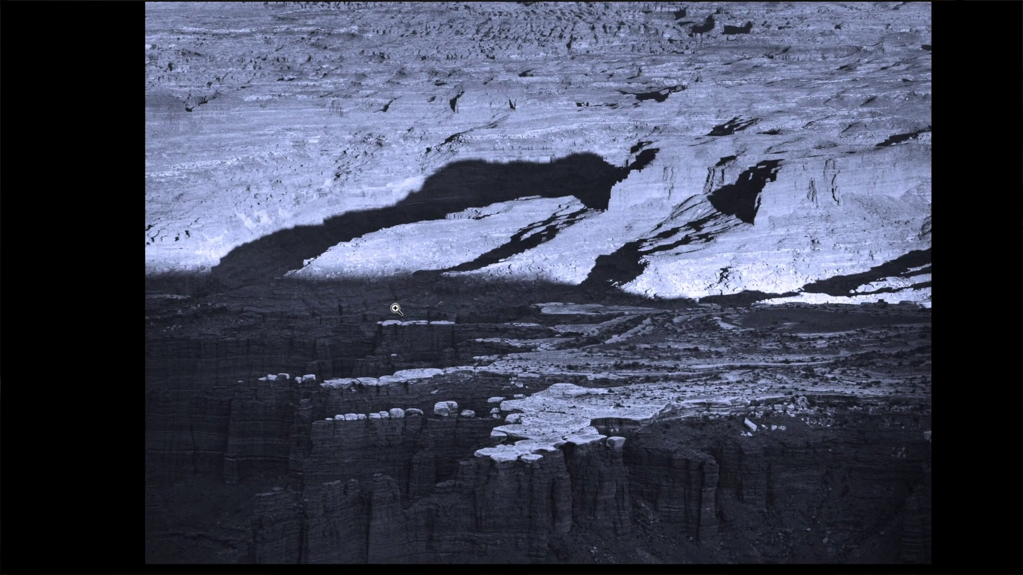
drag(505, 308, 458, 327)
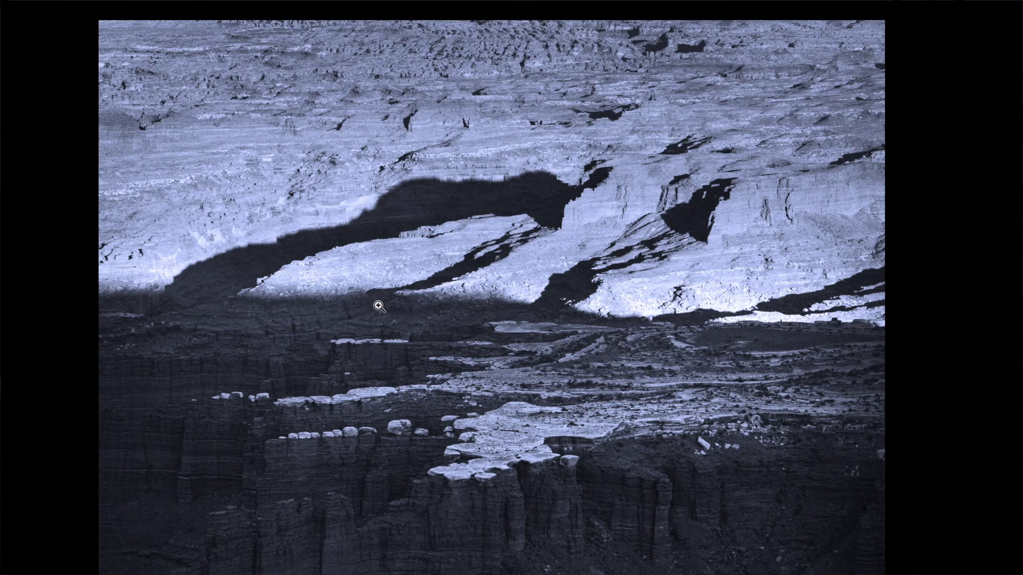
key(f)
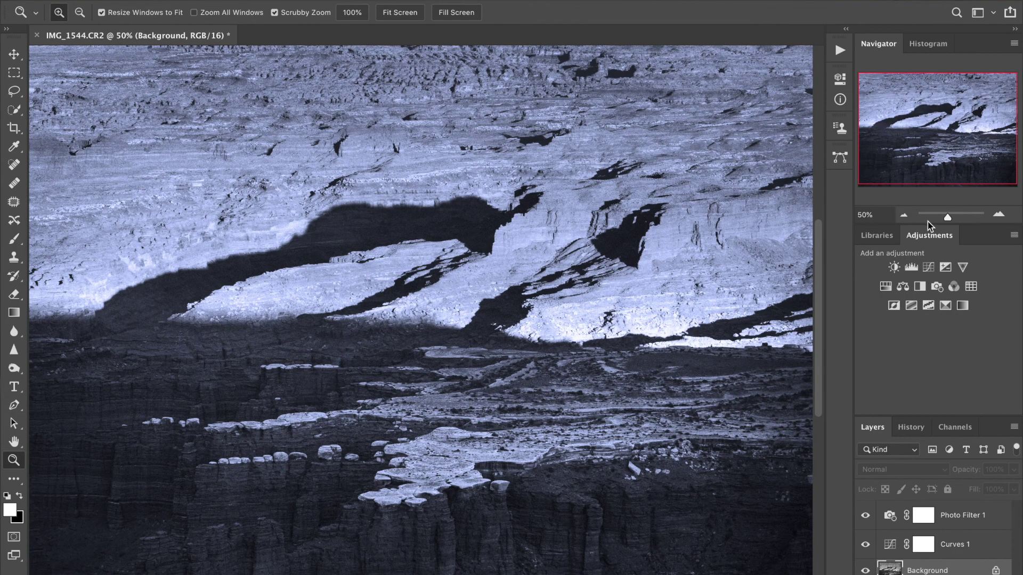
Step: Extend the canvas by a relative 2 inches in both width and height, using the white foreground color for the extension
drag(939, 217, 945, 222)
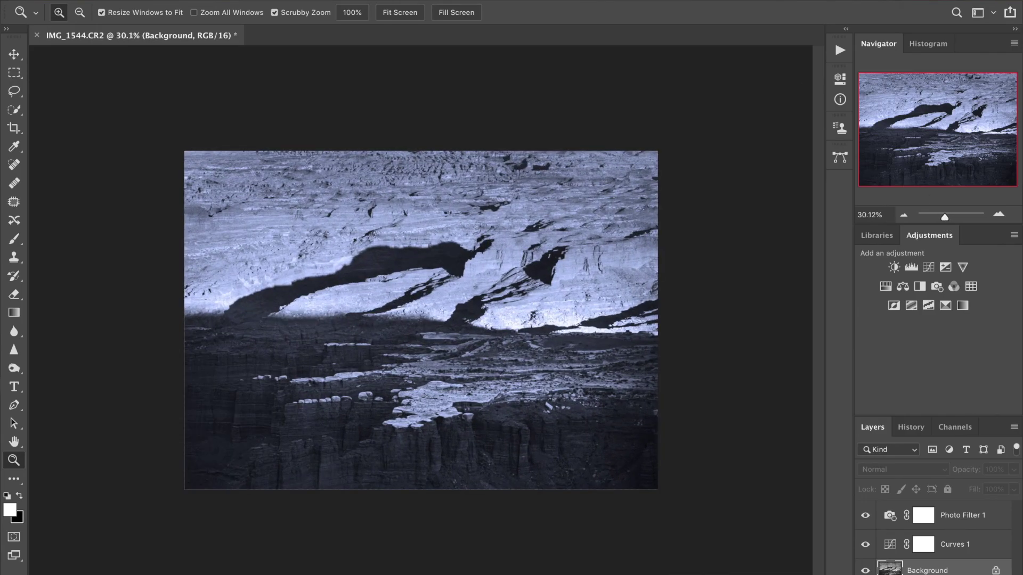
click(184, 0)
click(208, 99)
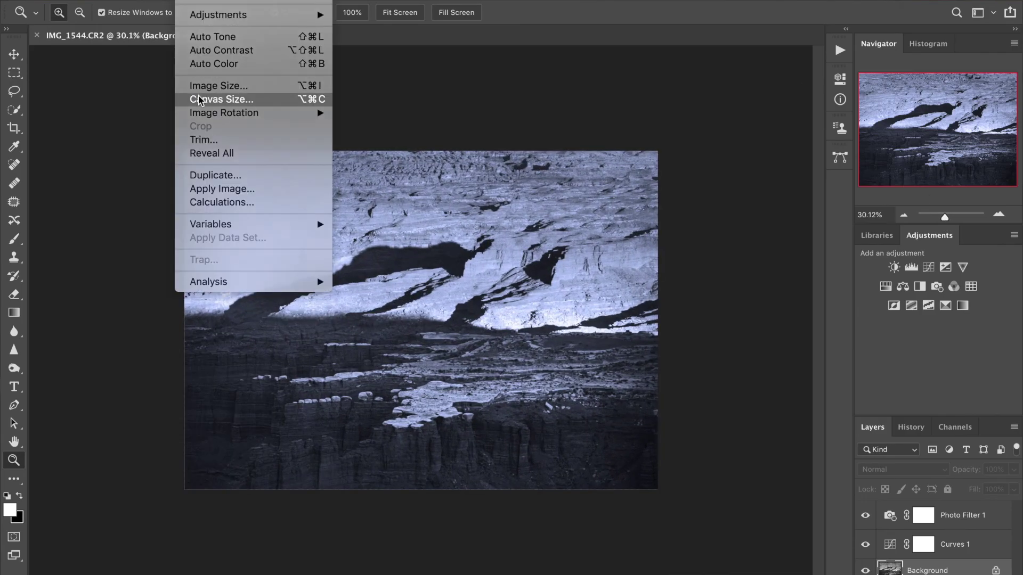
text(2)
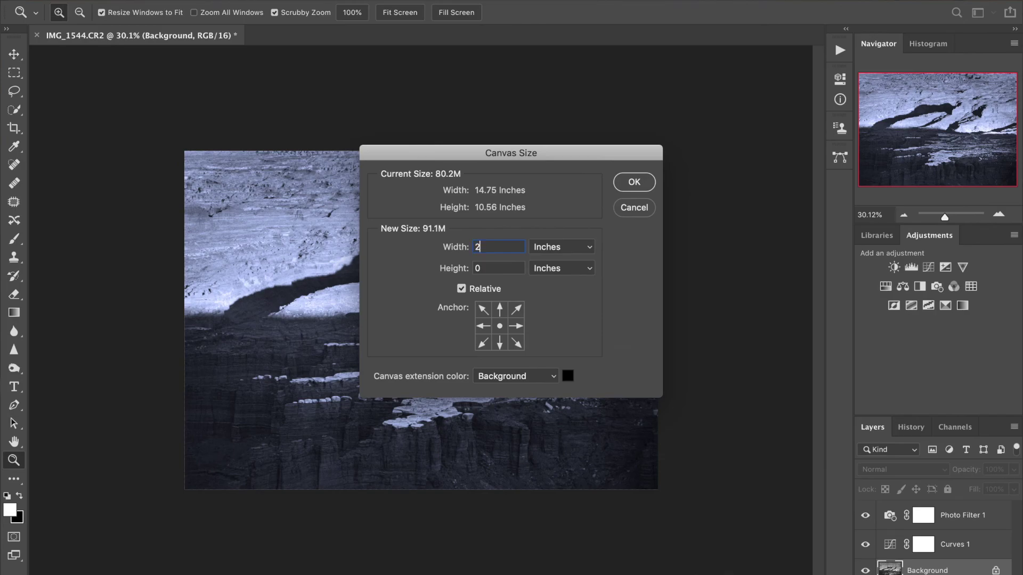
click(542, 376)
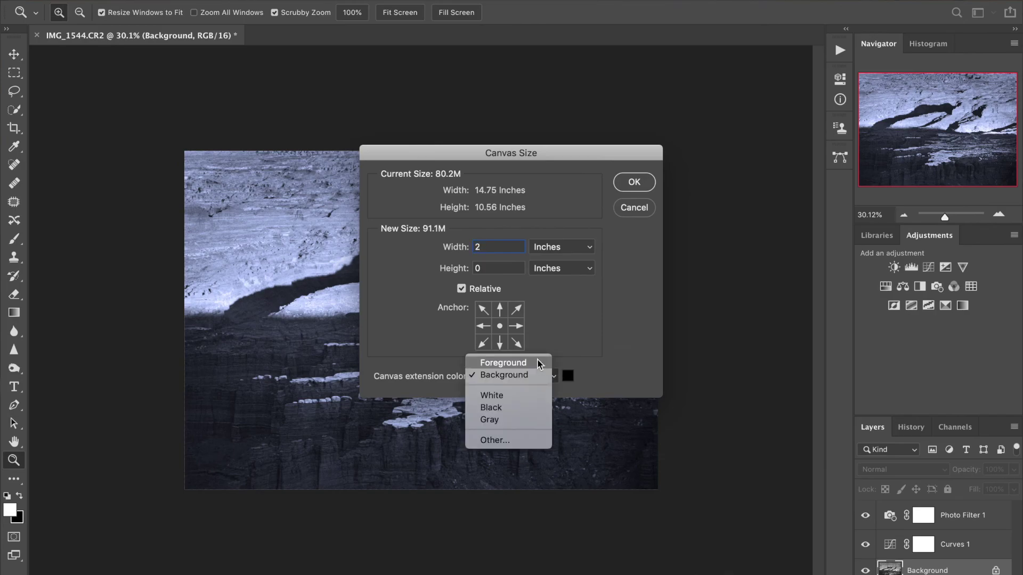
click(539, 364)
double_click(502, 263)
text(2)
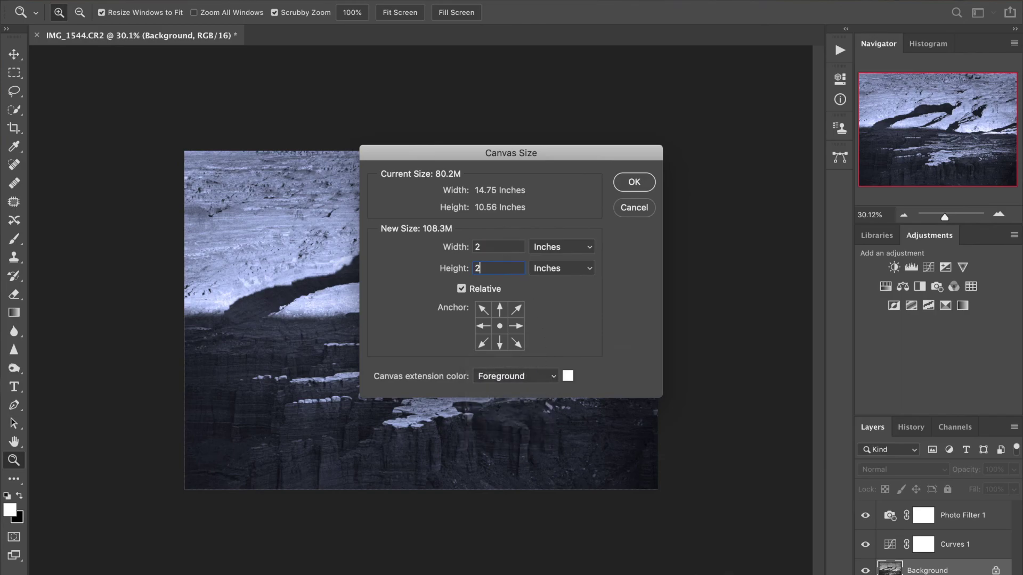
click(631, 183)
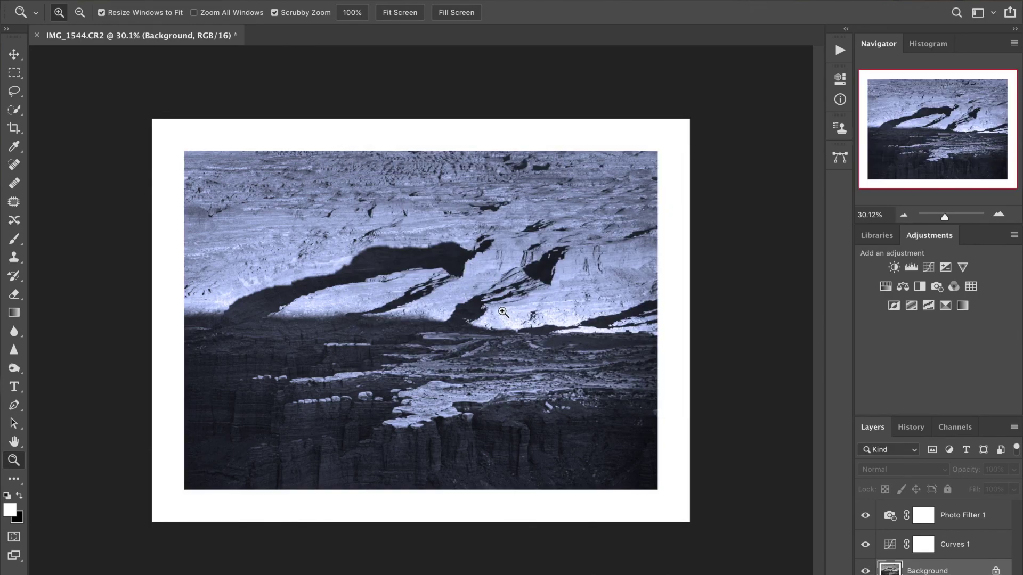
Step: Examine the white-bordered photo in full-screen view, enlarged to 50%, and return to the standard screen mode
key(f)
key(f)
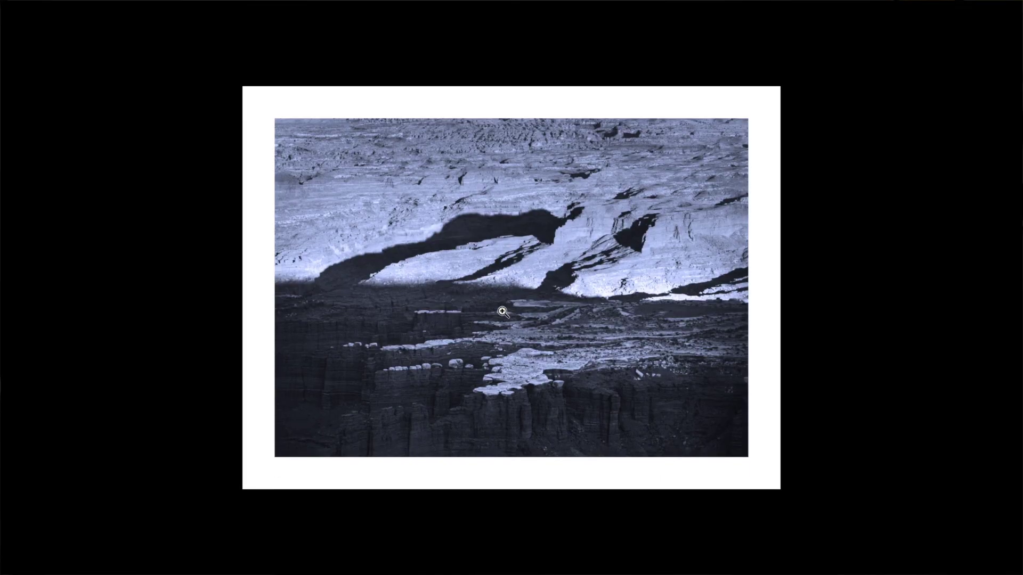
click(503, 312)
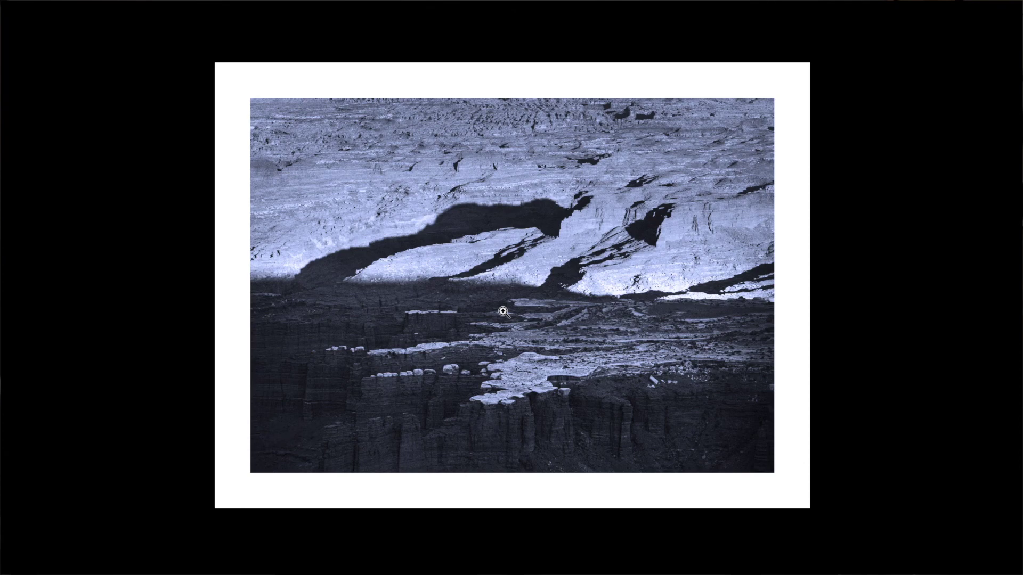
click(503, 312)
mouse_move(503, 312)
mouse_down()
mouse_move(497, 350)
mouse_move(499, 327)
mouse_up()
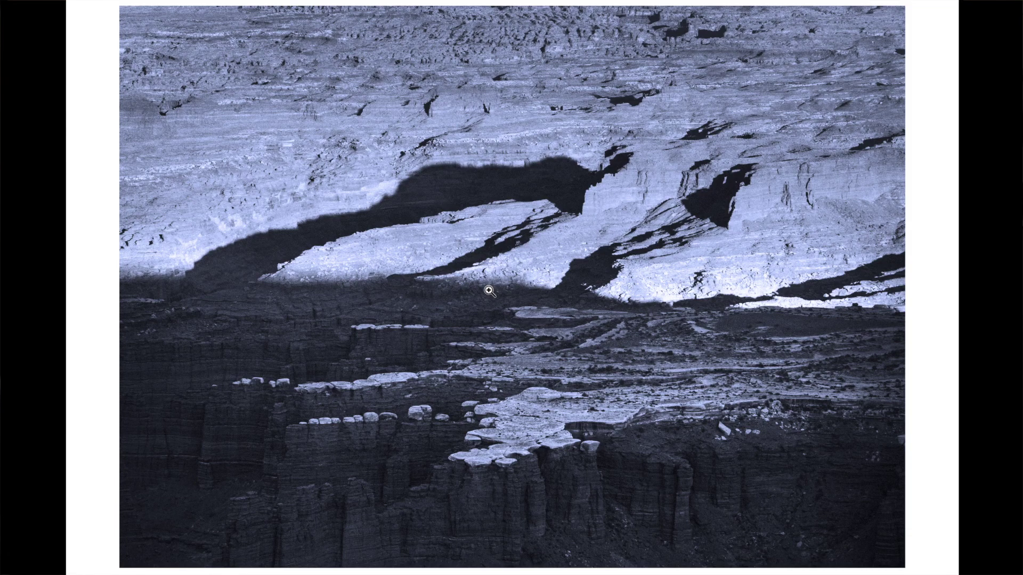
key(f)
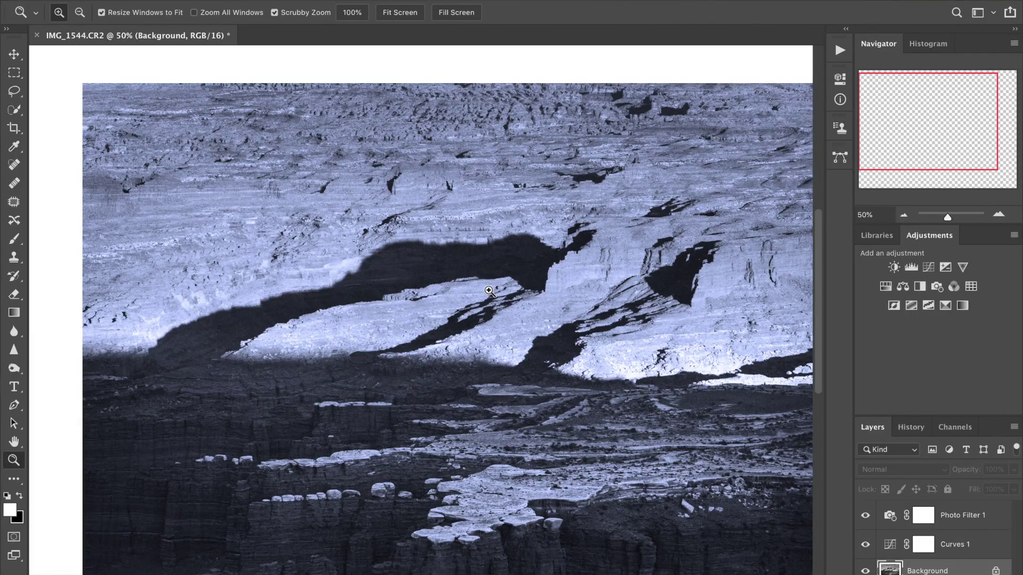
Step: Step back in the document history to the last Burn Tool state to remove the canvas border
click(908, 427)
click(902, 569)
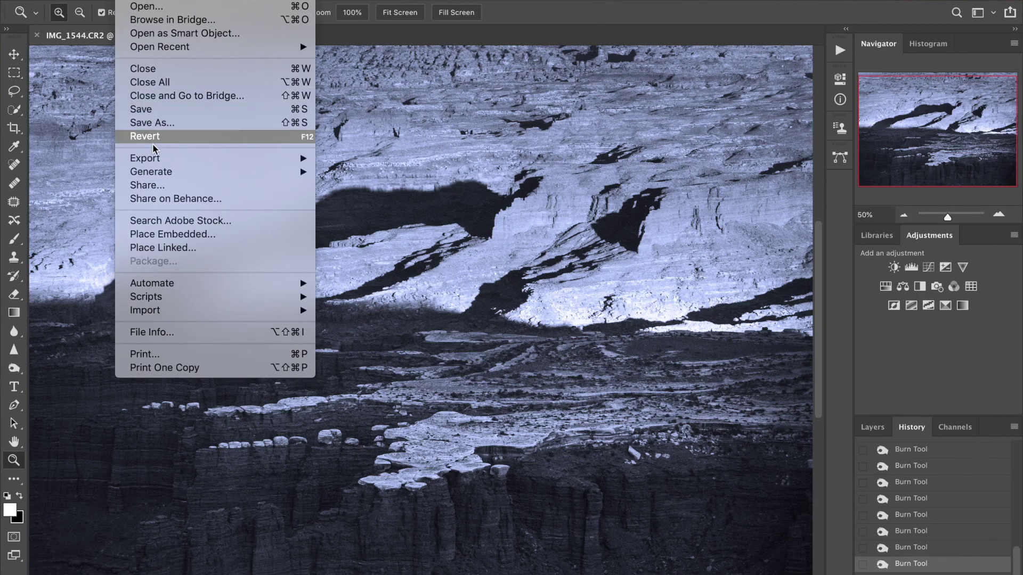
Step: Save a JPEG copy as IMG_1544 cyanotype1.jpg in the Today's Video folder, at quality 10 with the Baseline ("Standard") format
click(171, 128)
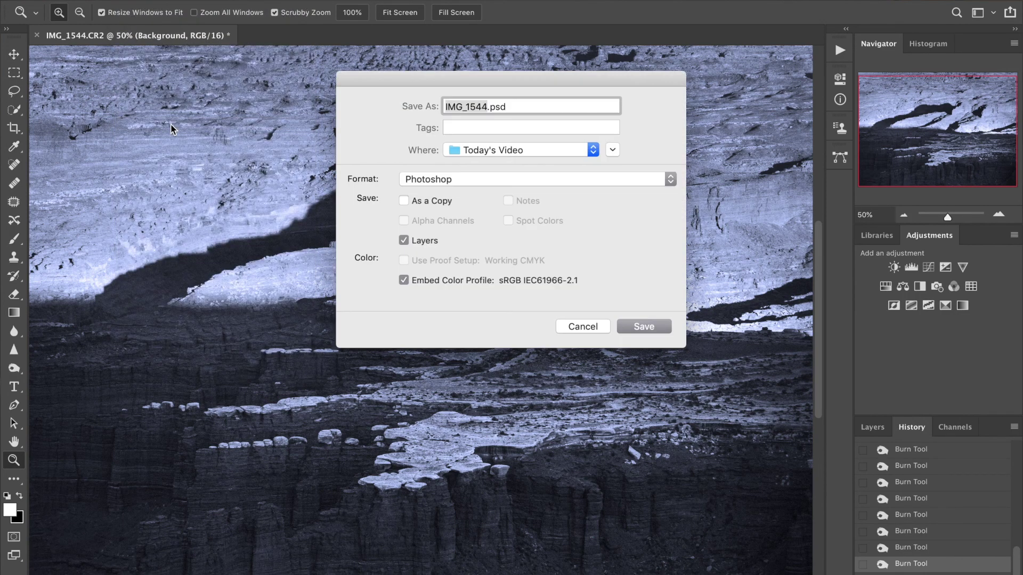
click(607, 181)
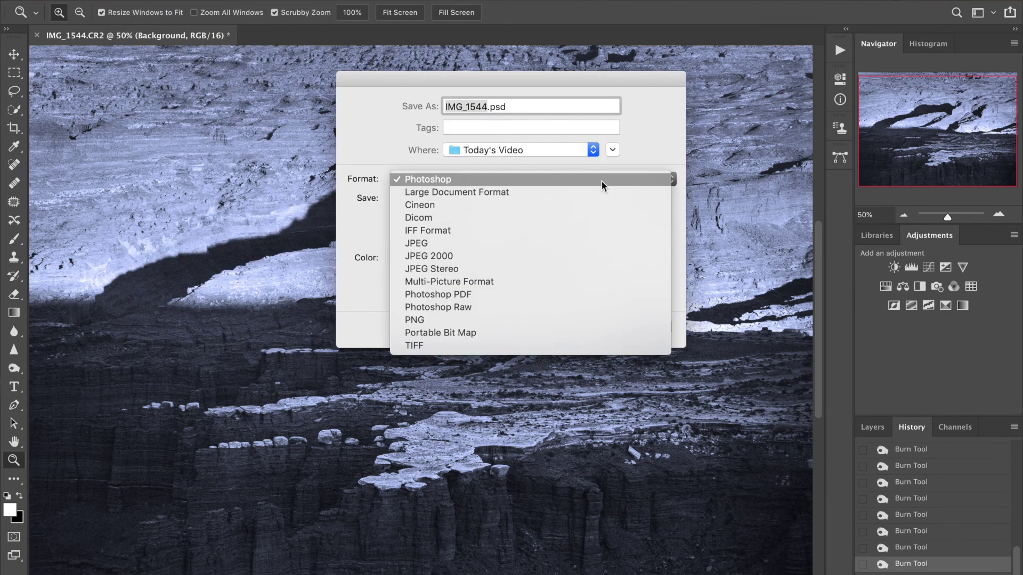
click(496, 245)
click(491, 153)
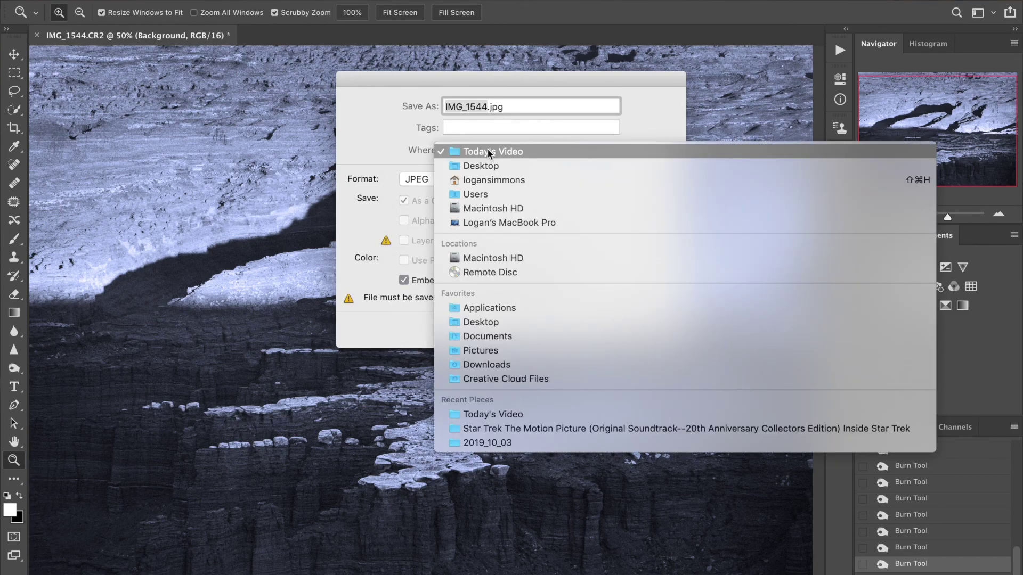
click(636, 101)
text(IMG_1544_cyanotype1)
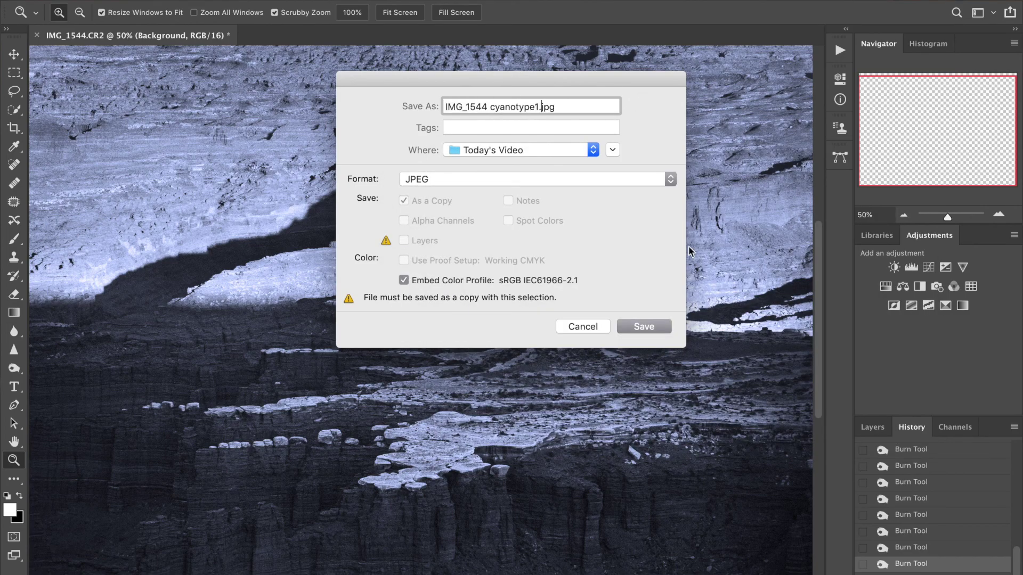
key(Return)
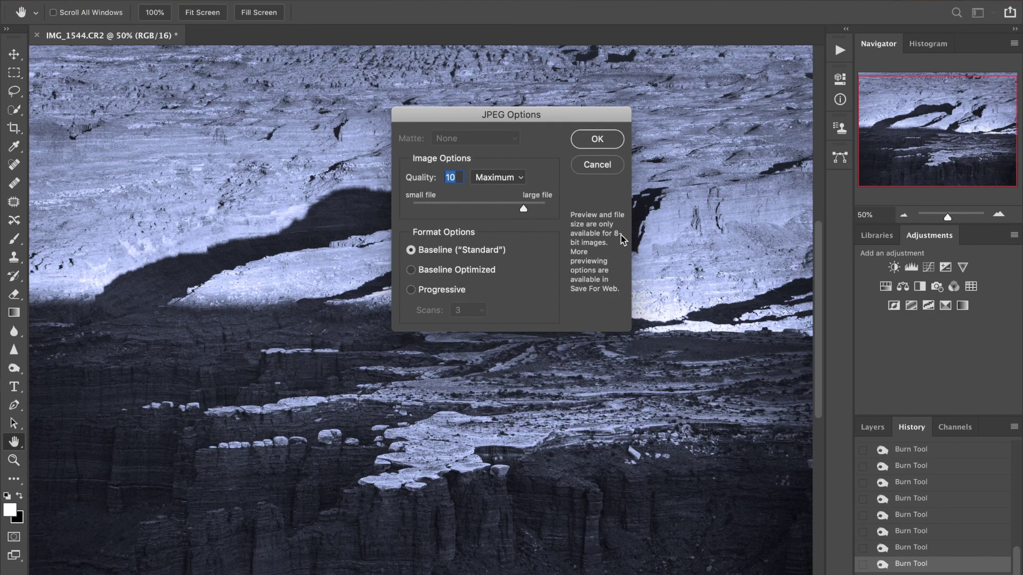
click(597, 139)
key(z)
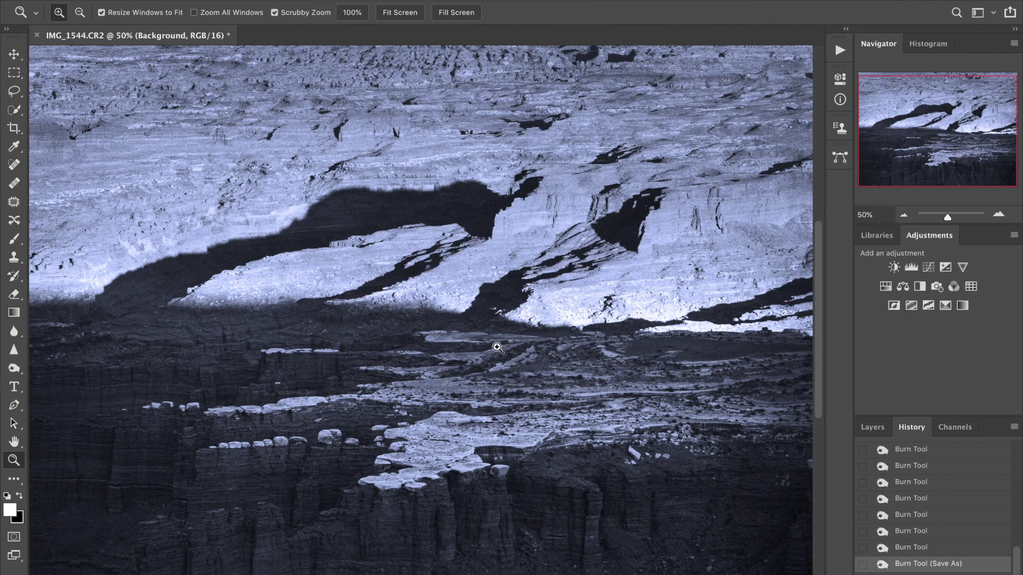
Step: Switch to Adobe Bridge and examine IMG_1544 cyanotype1.jpg in a full-screen preview, then close the preview
click(452, 568)
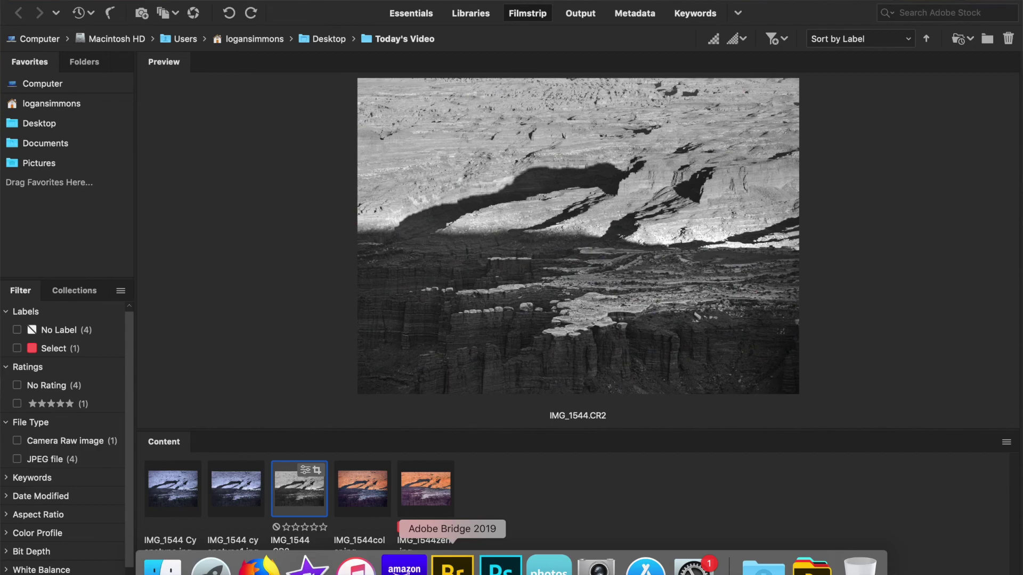
click(250, 480)
click(192, 490)
click(217, 488)
key(space)
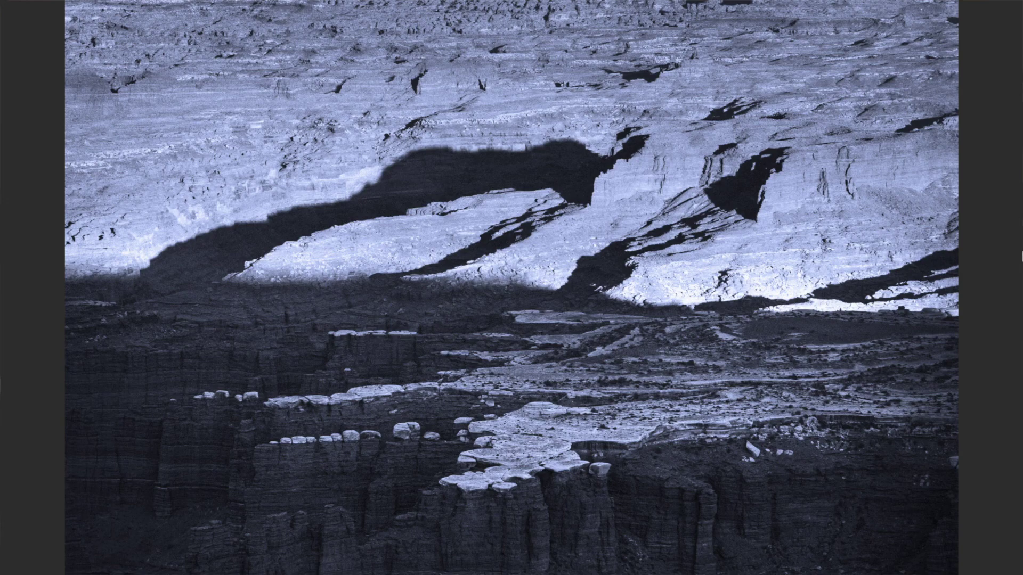
key(space)
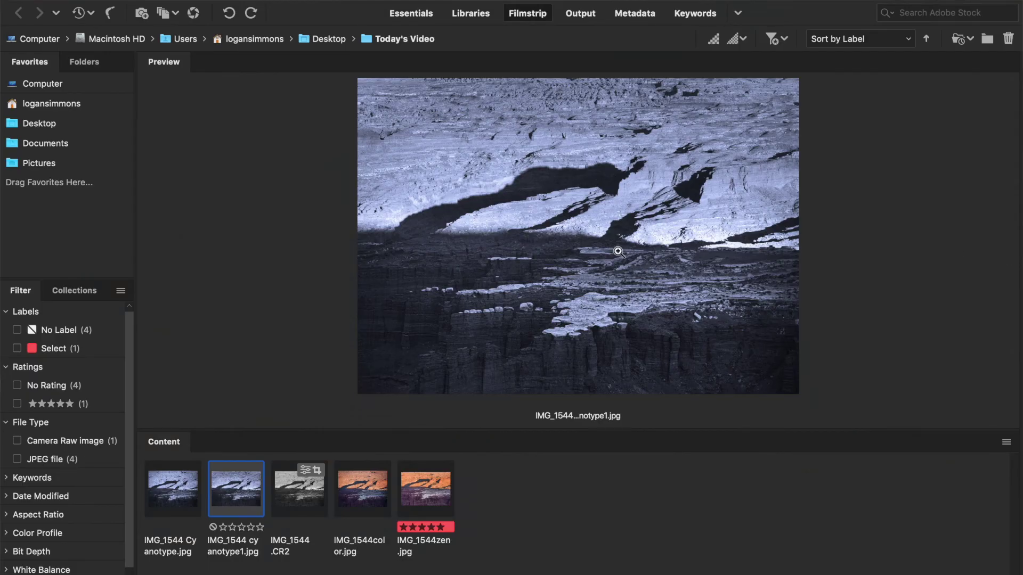
Step: Compare IMG_1544color.jpg with the black-and-white IMG_1544.CR2 and the cyanotype version in full-screen preview
click(372, 496)
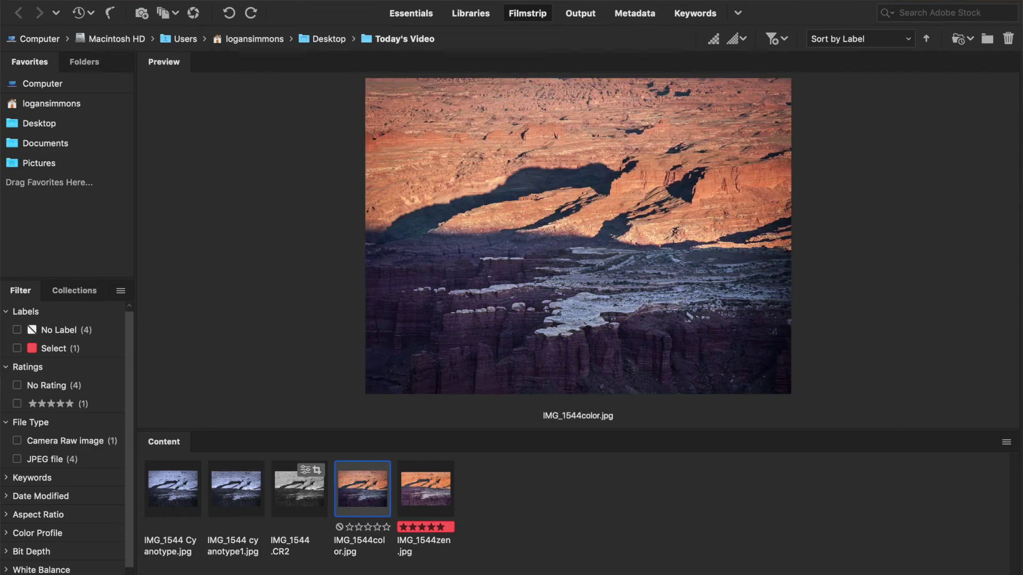
key(space)
key(Left)
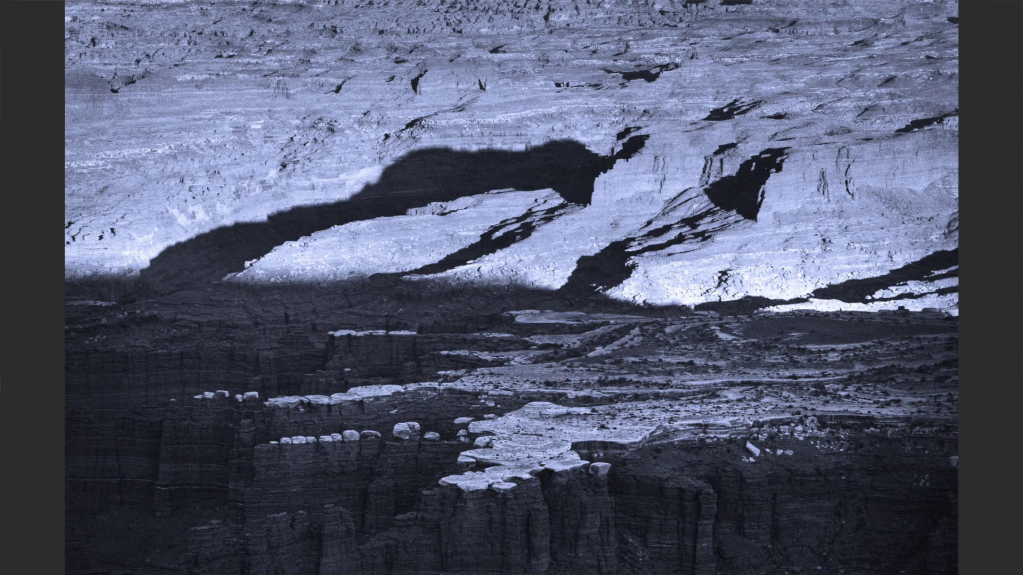
key(Left)
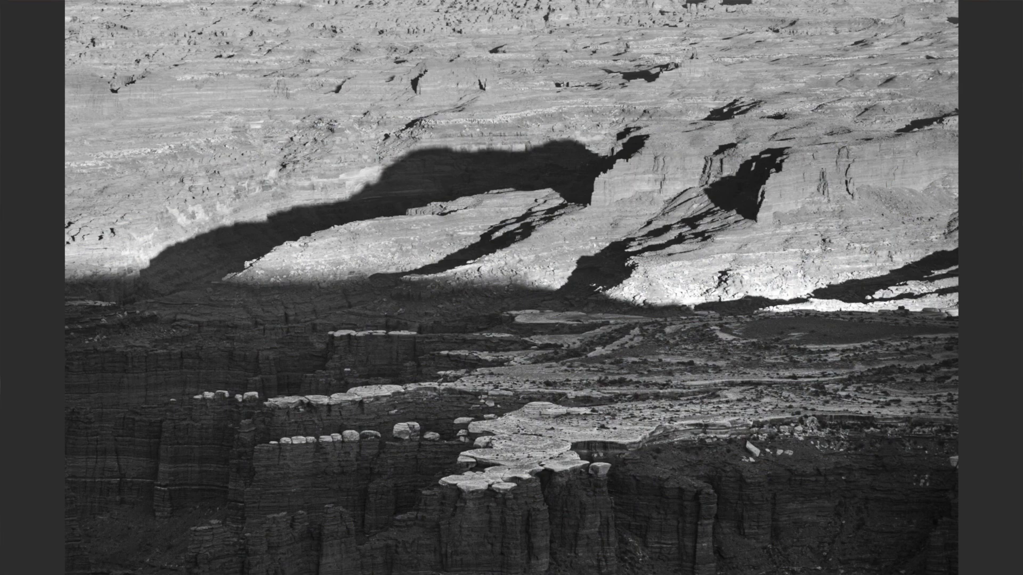
key(Left)
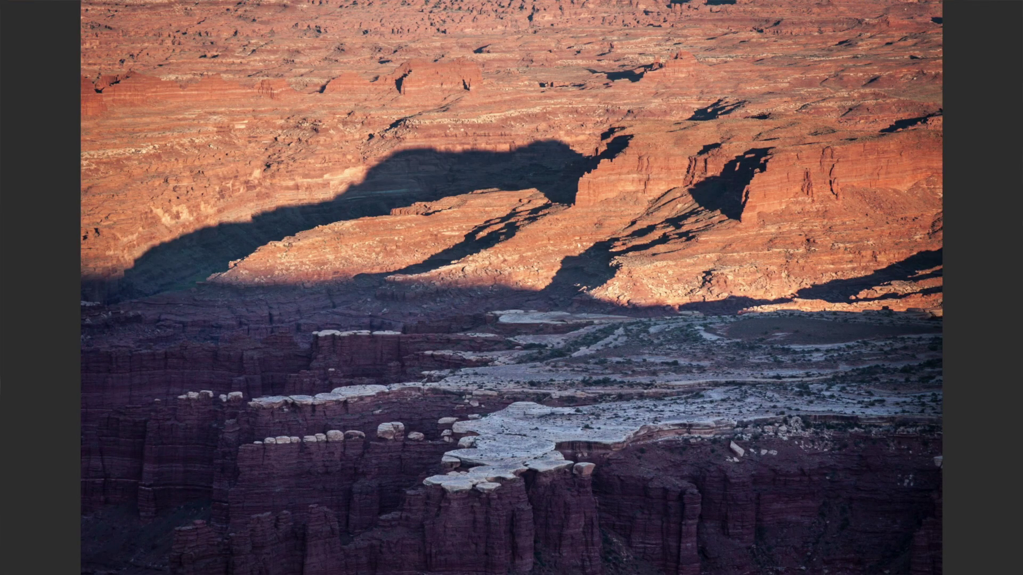